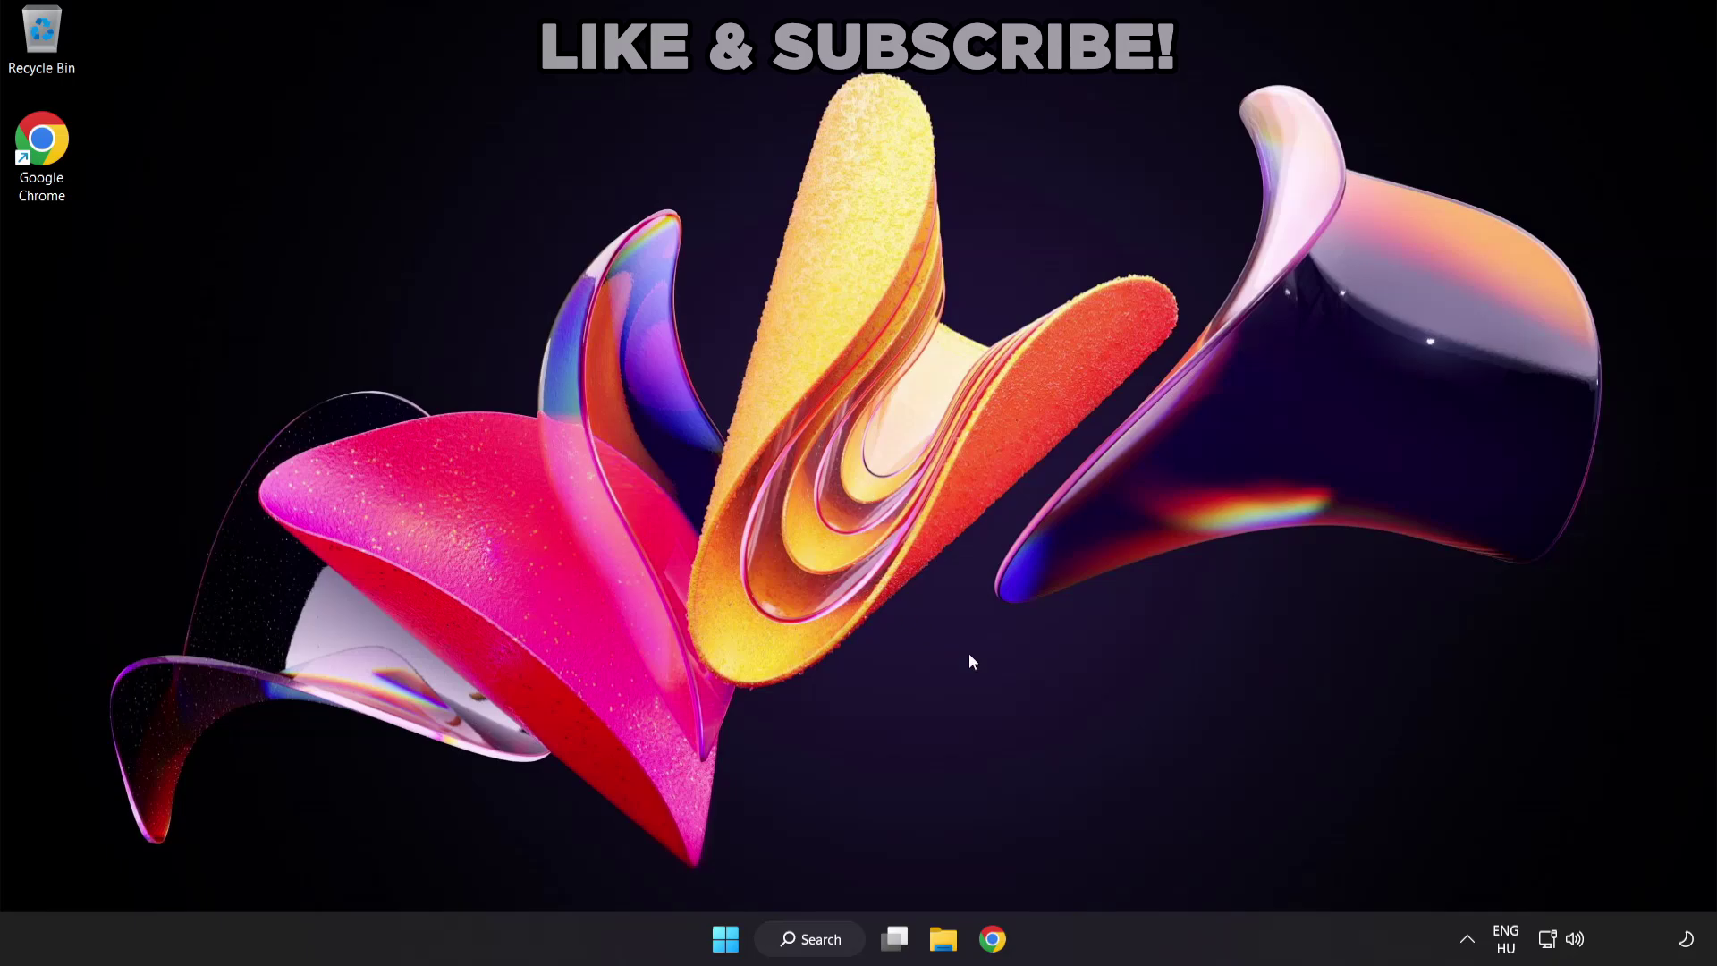
- Switch audio output to Speakers (High Definition Audio Device) from quick settings
click(1576, 942)
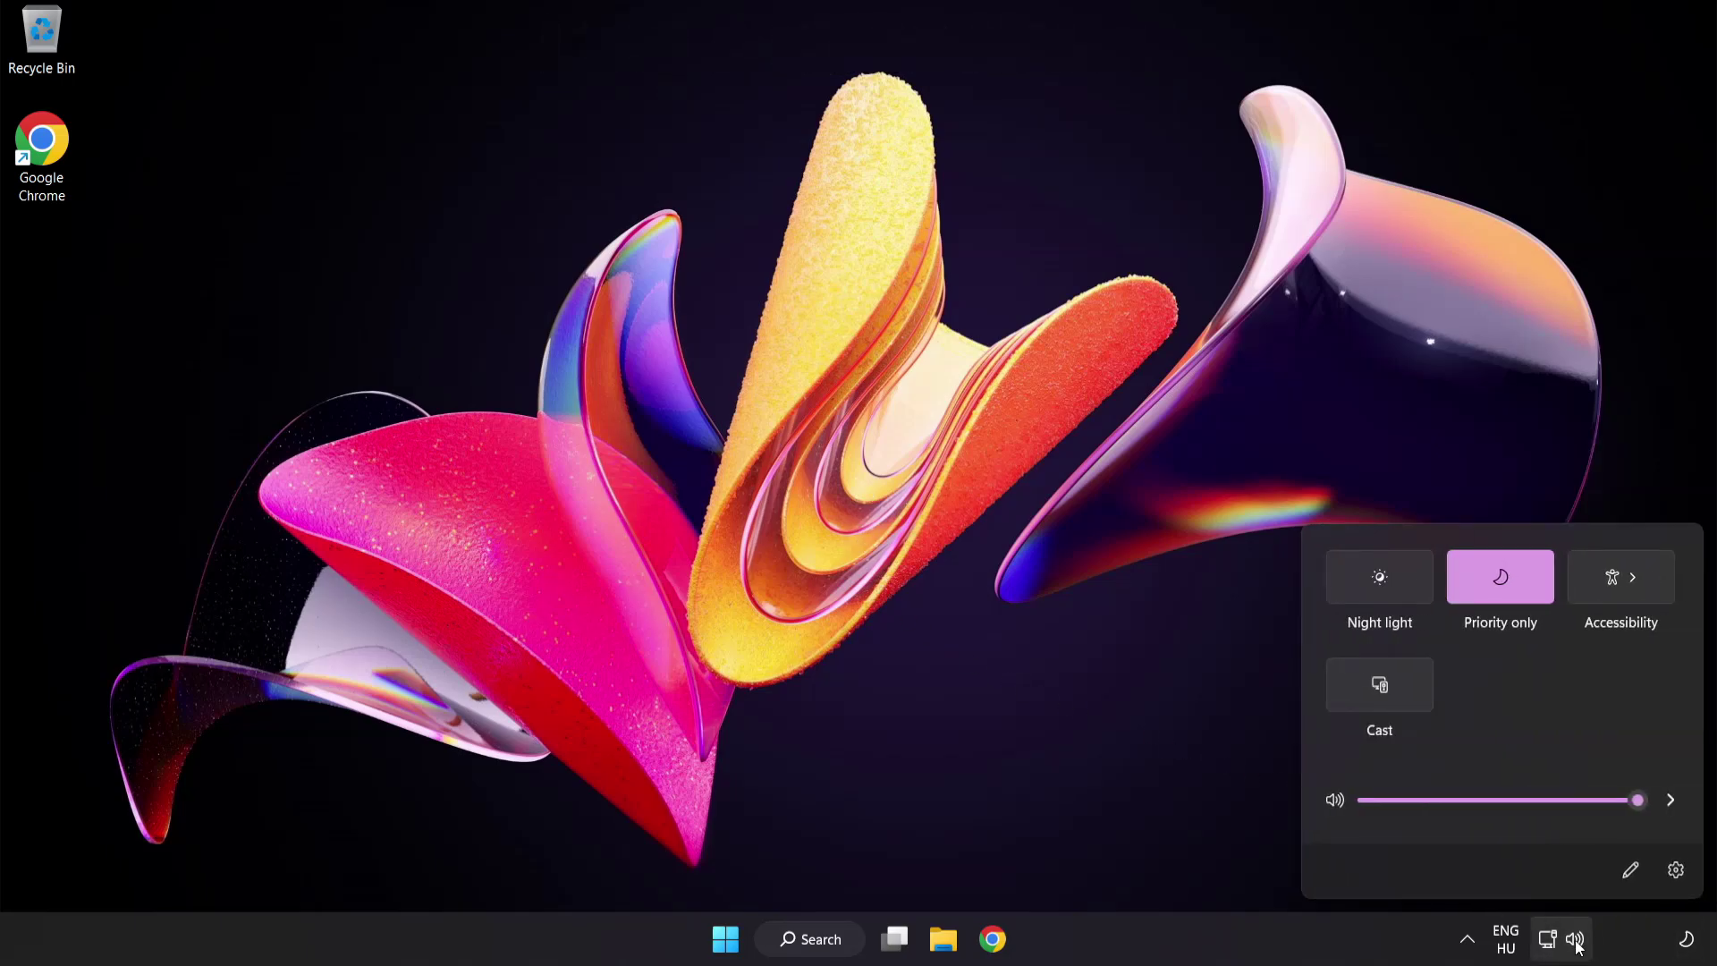
click(1670, 802)
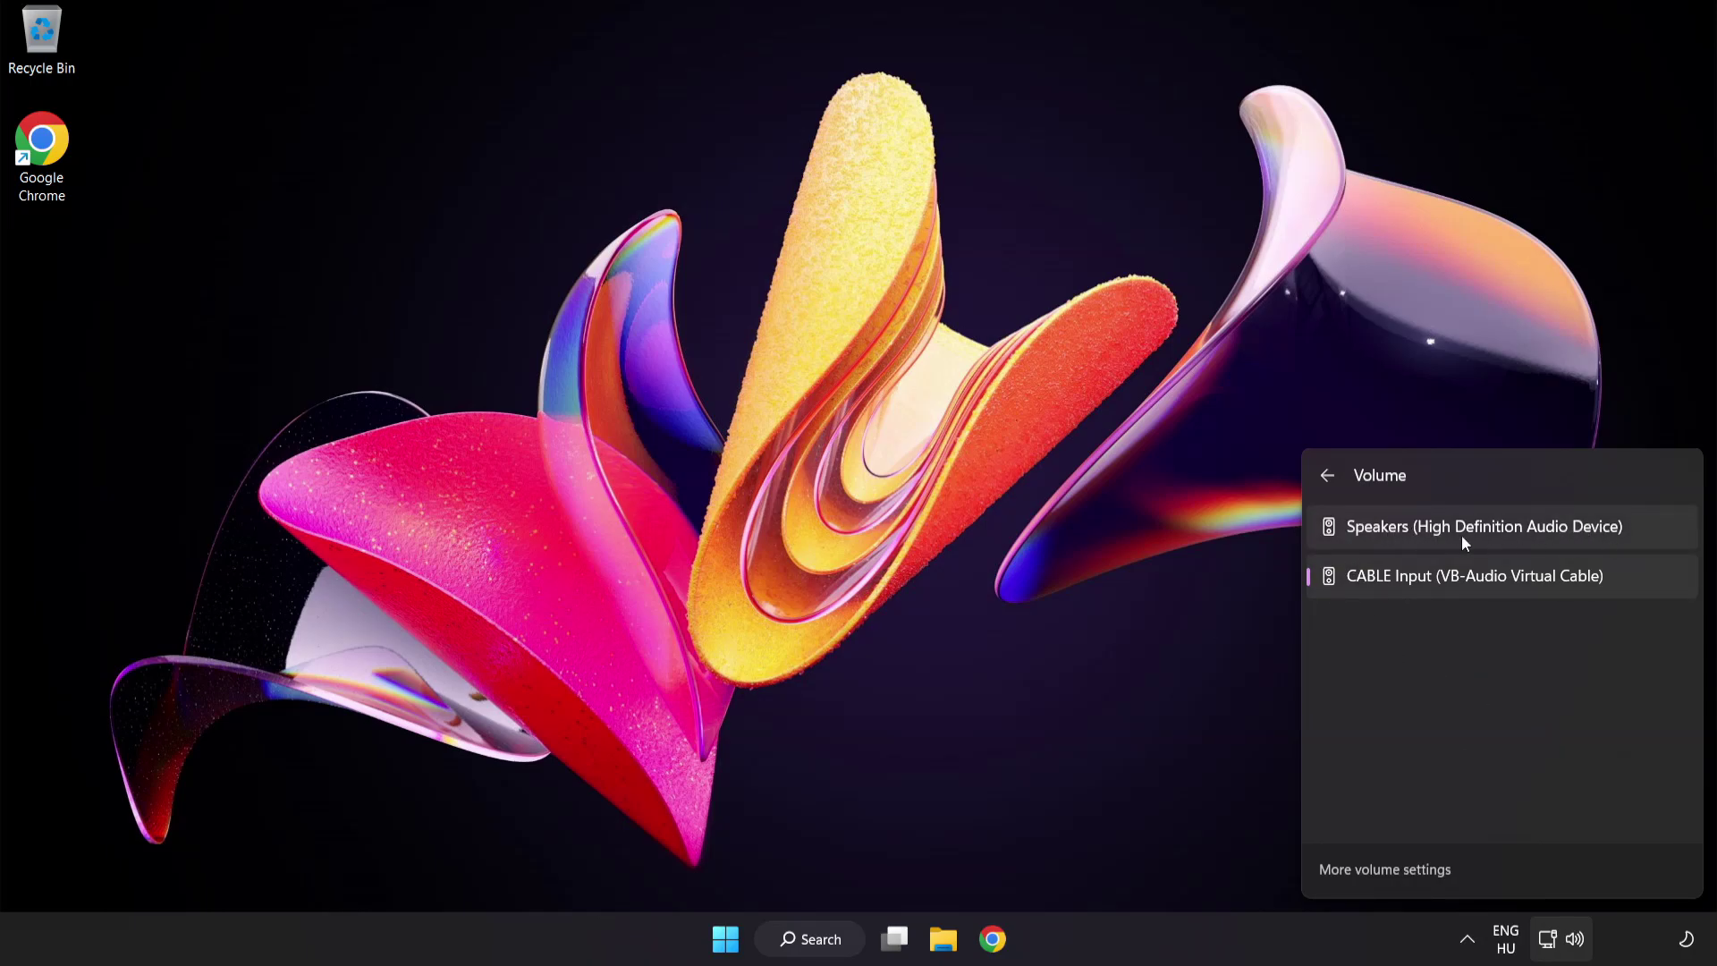
click(1641, 531)
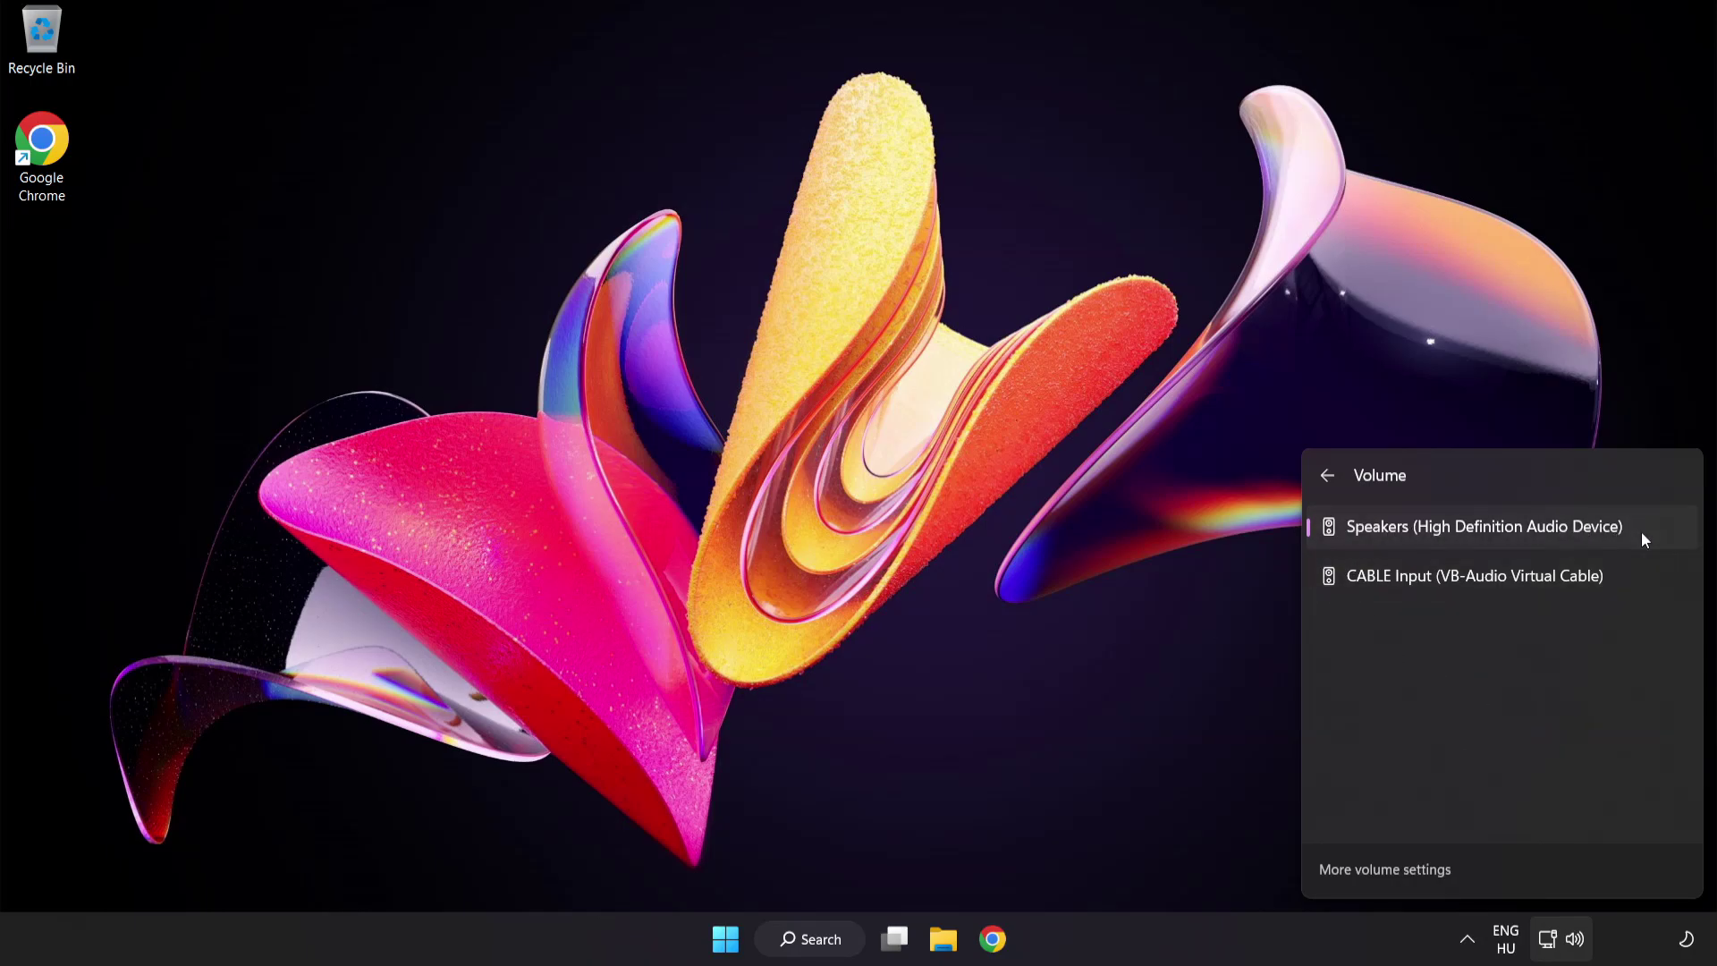
click(817, 466)
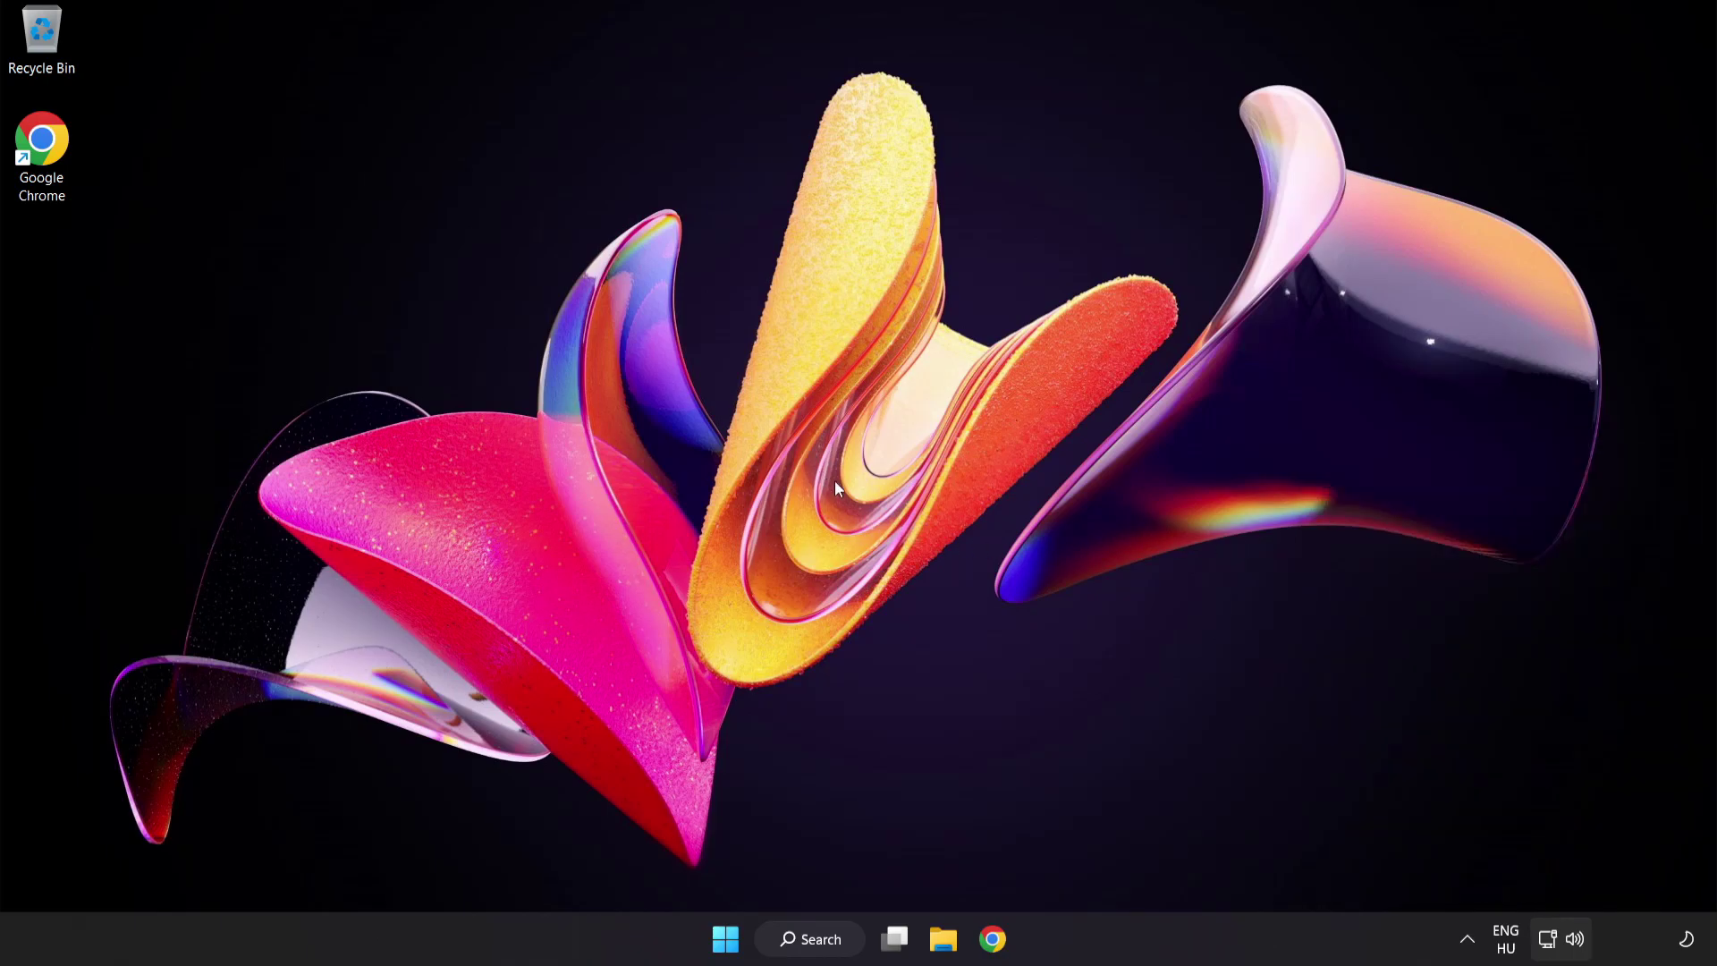
- Reset sound devices and app volumes in the volume mixer, then close Settings
right_click(1575, 939)
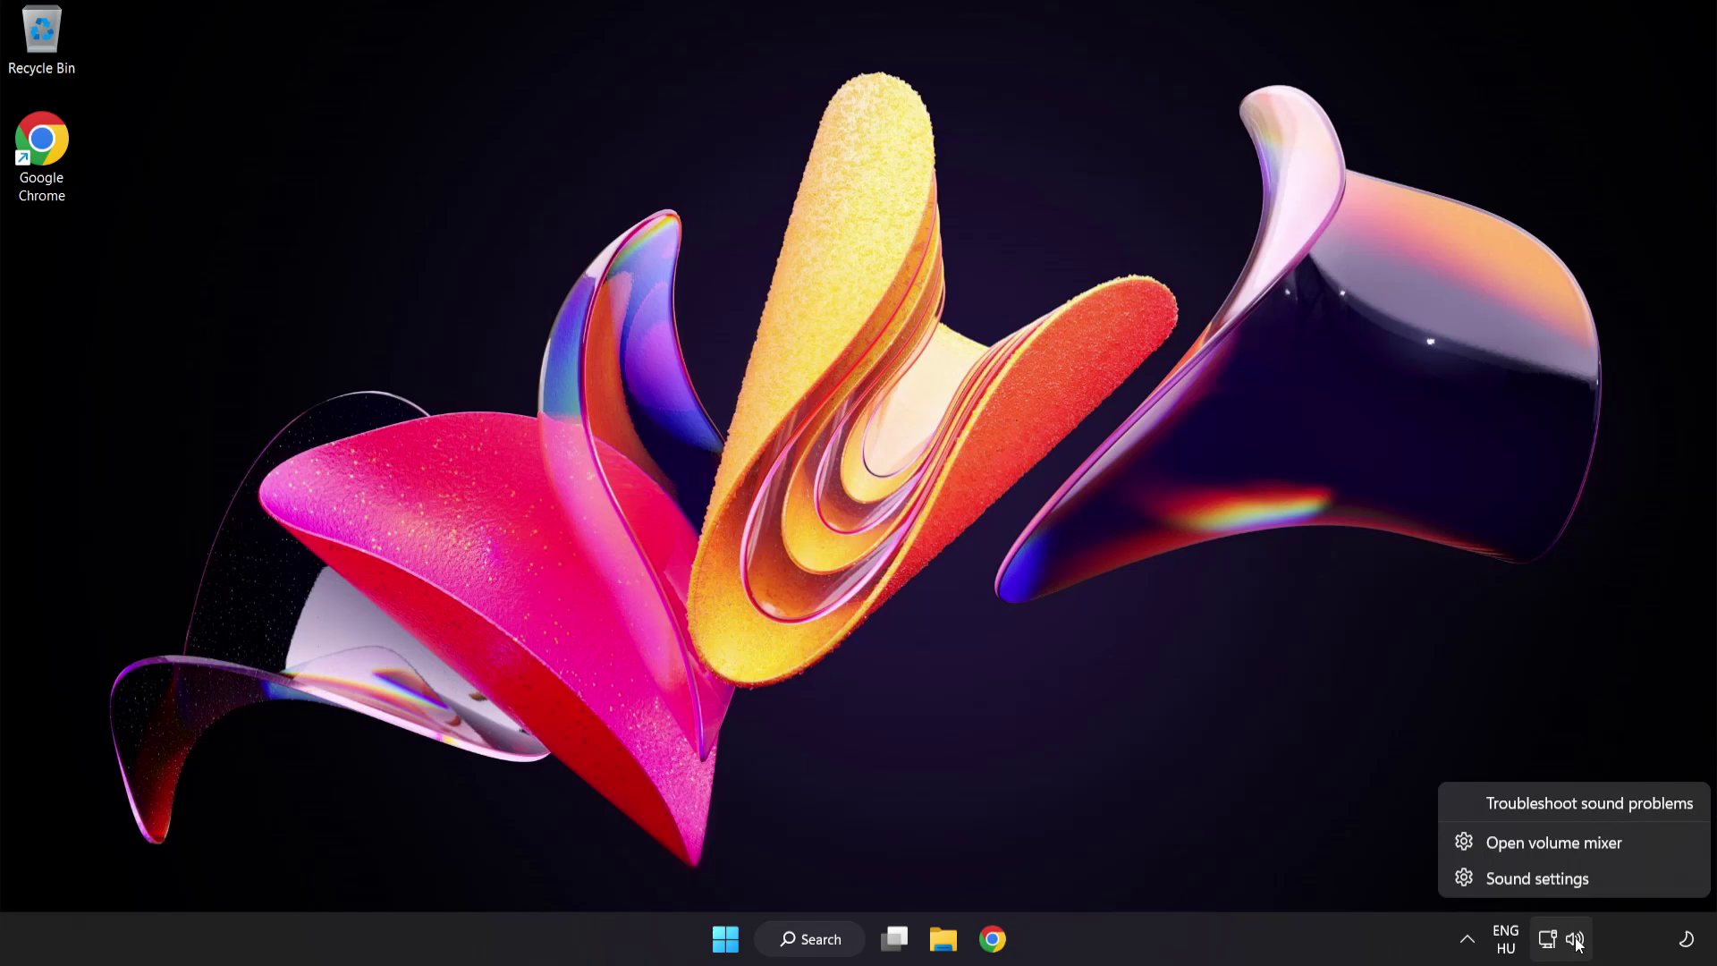
click(1647, 845)
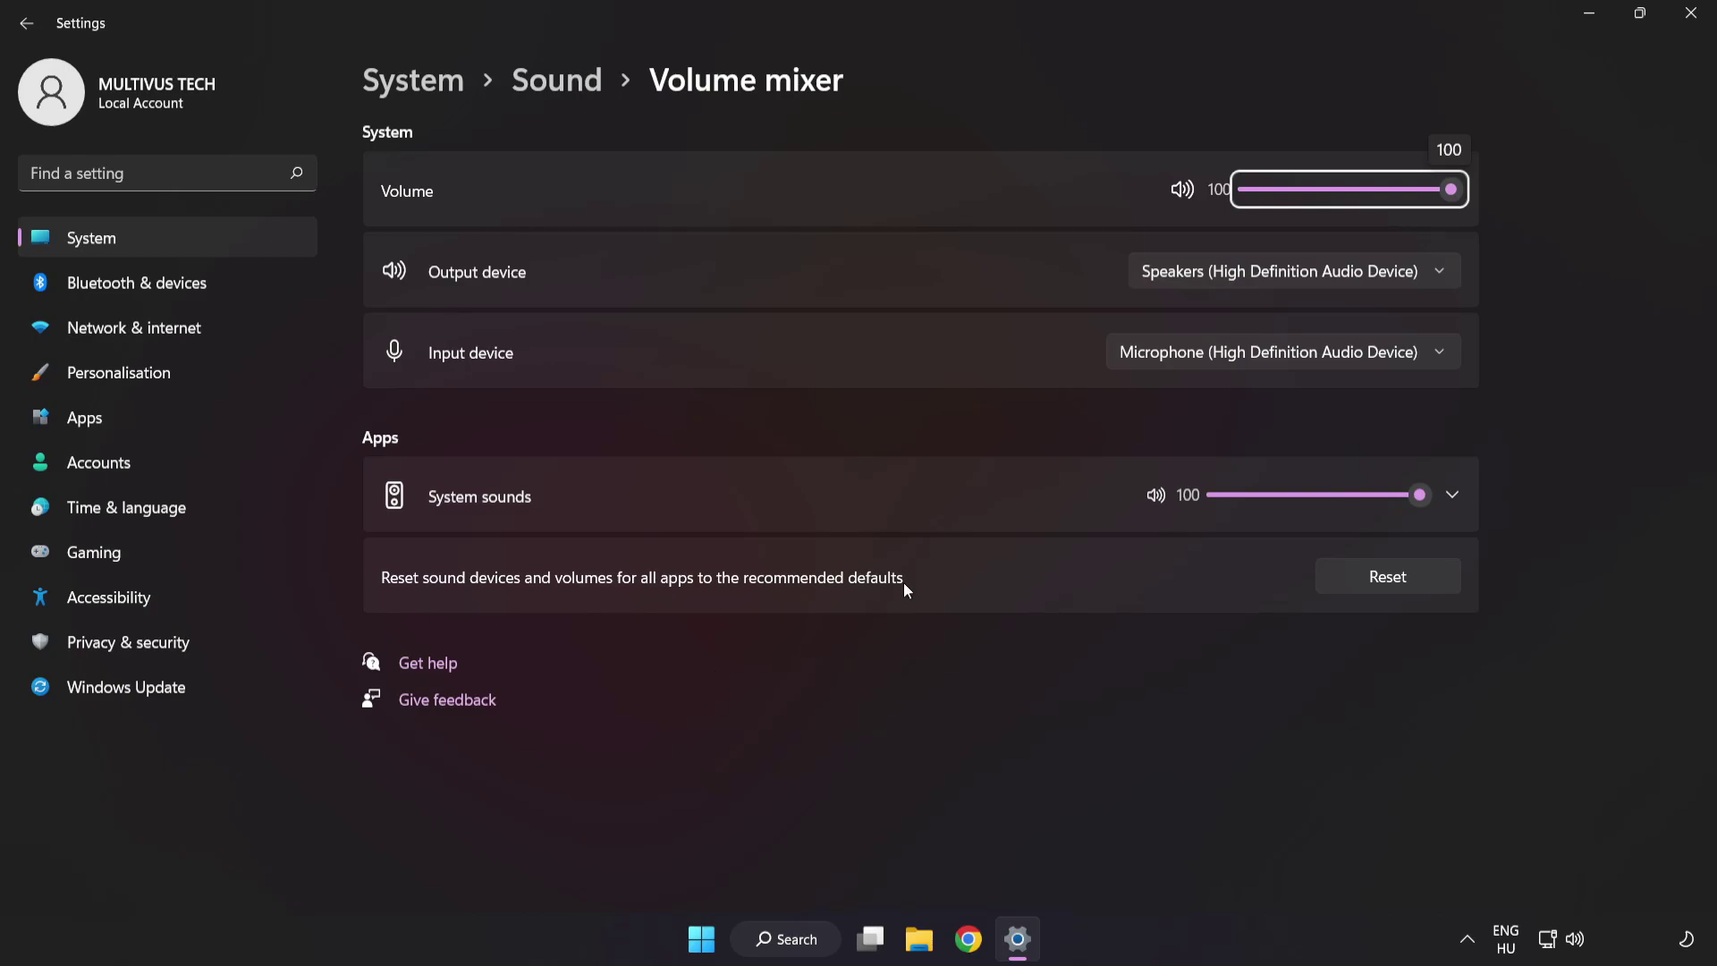
click(1423, 587)
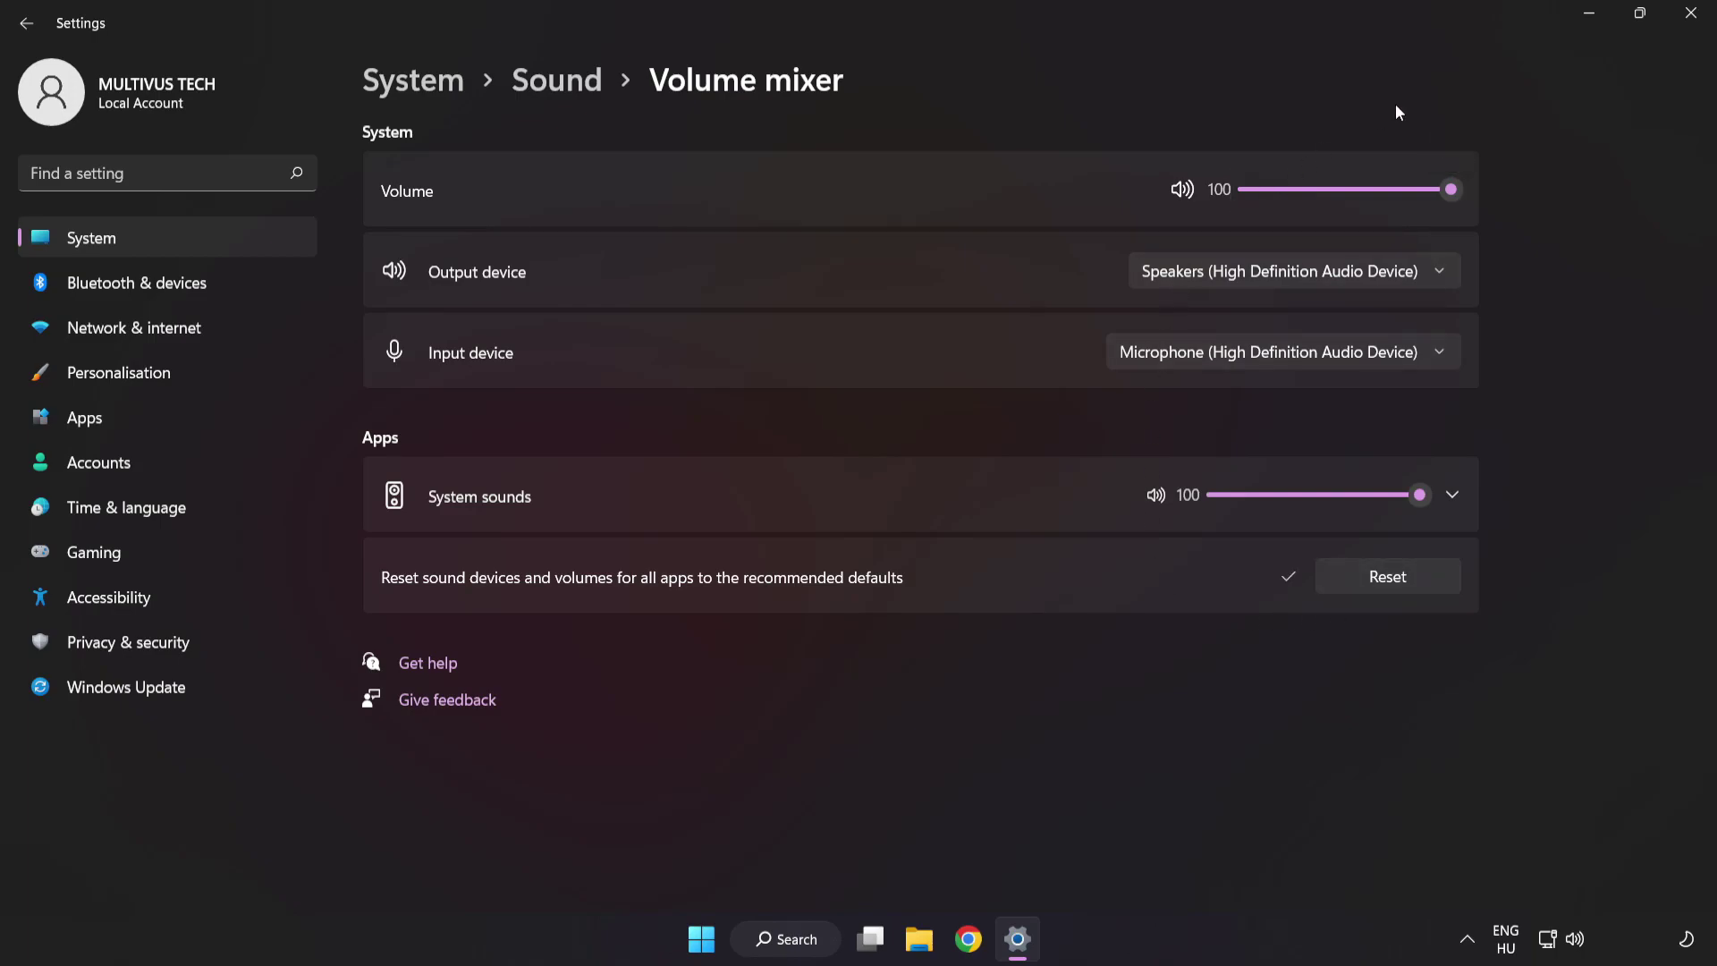
click(1692, 16)
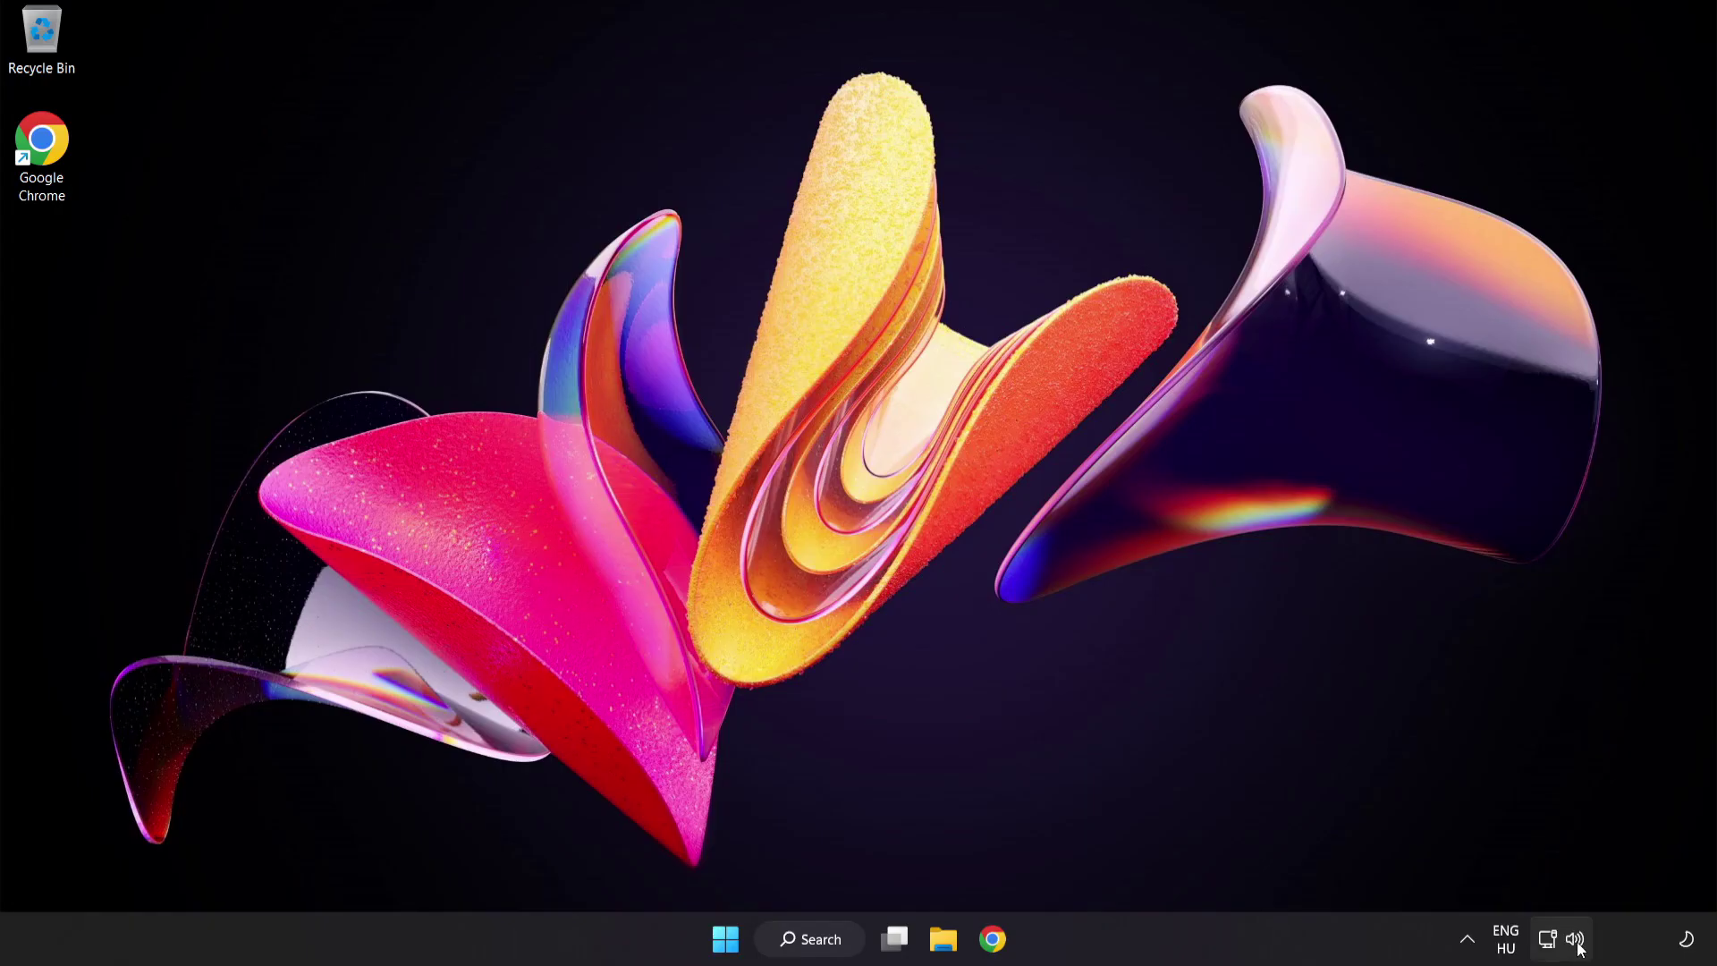
- Open the Sound settings page from the tray volume icon's shortcut menu
right_click(1576, 940)
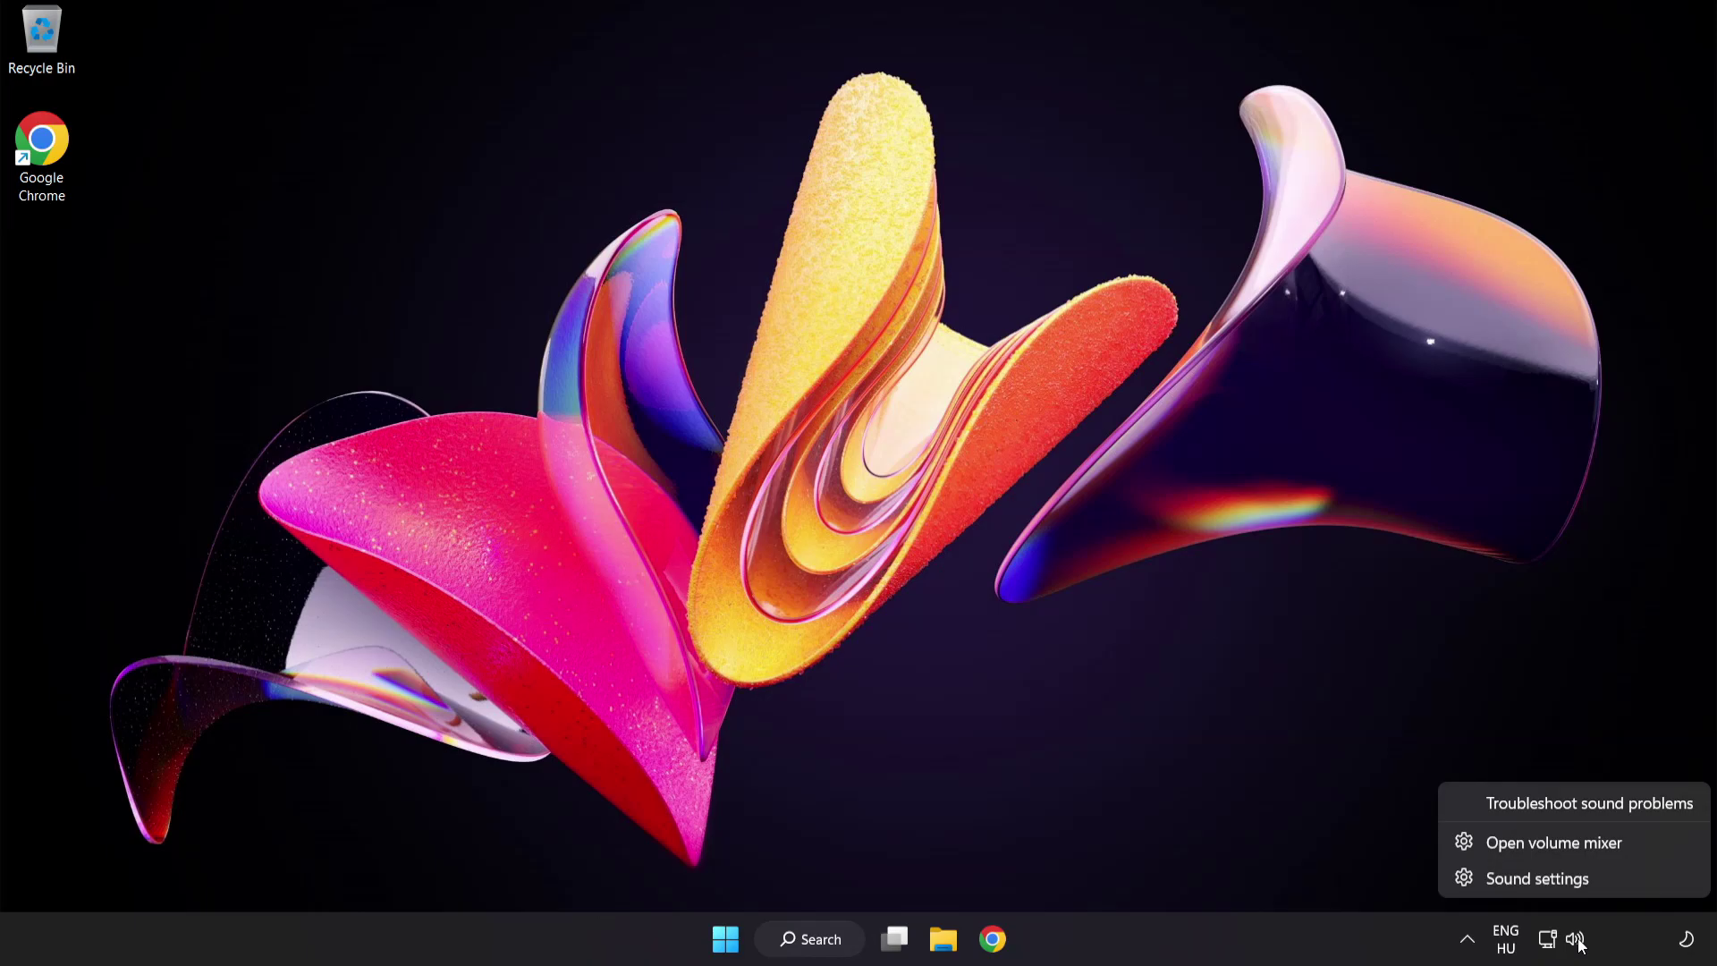
click(1594, 881)
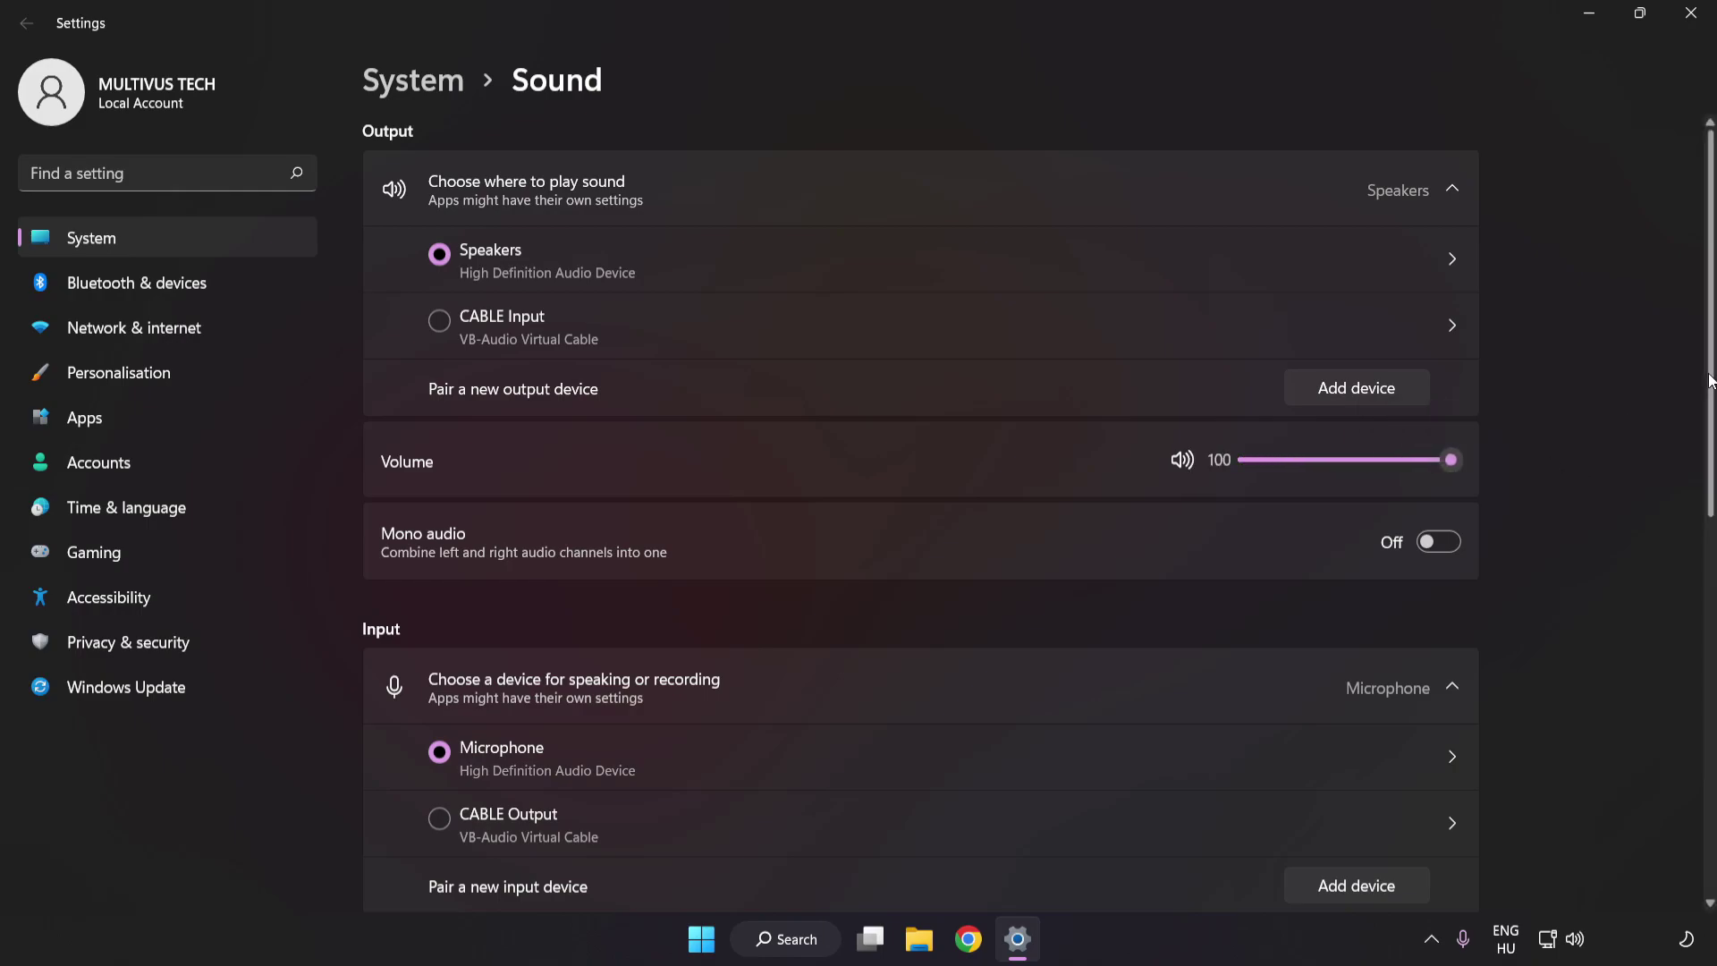
scroll(1690, 537, down, 5)
scroll(1690, 604, down, 3)
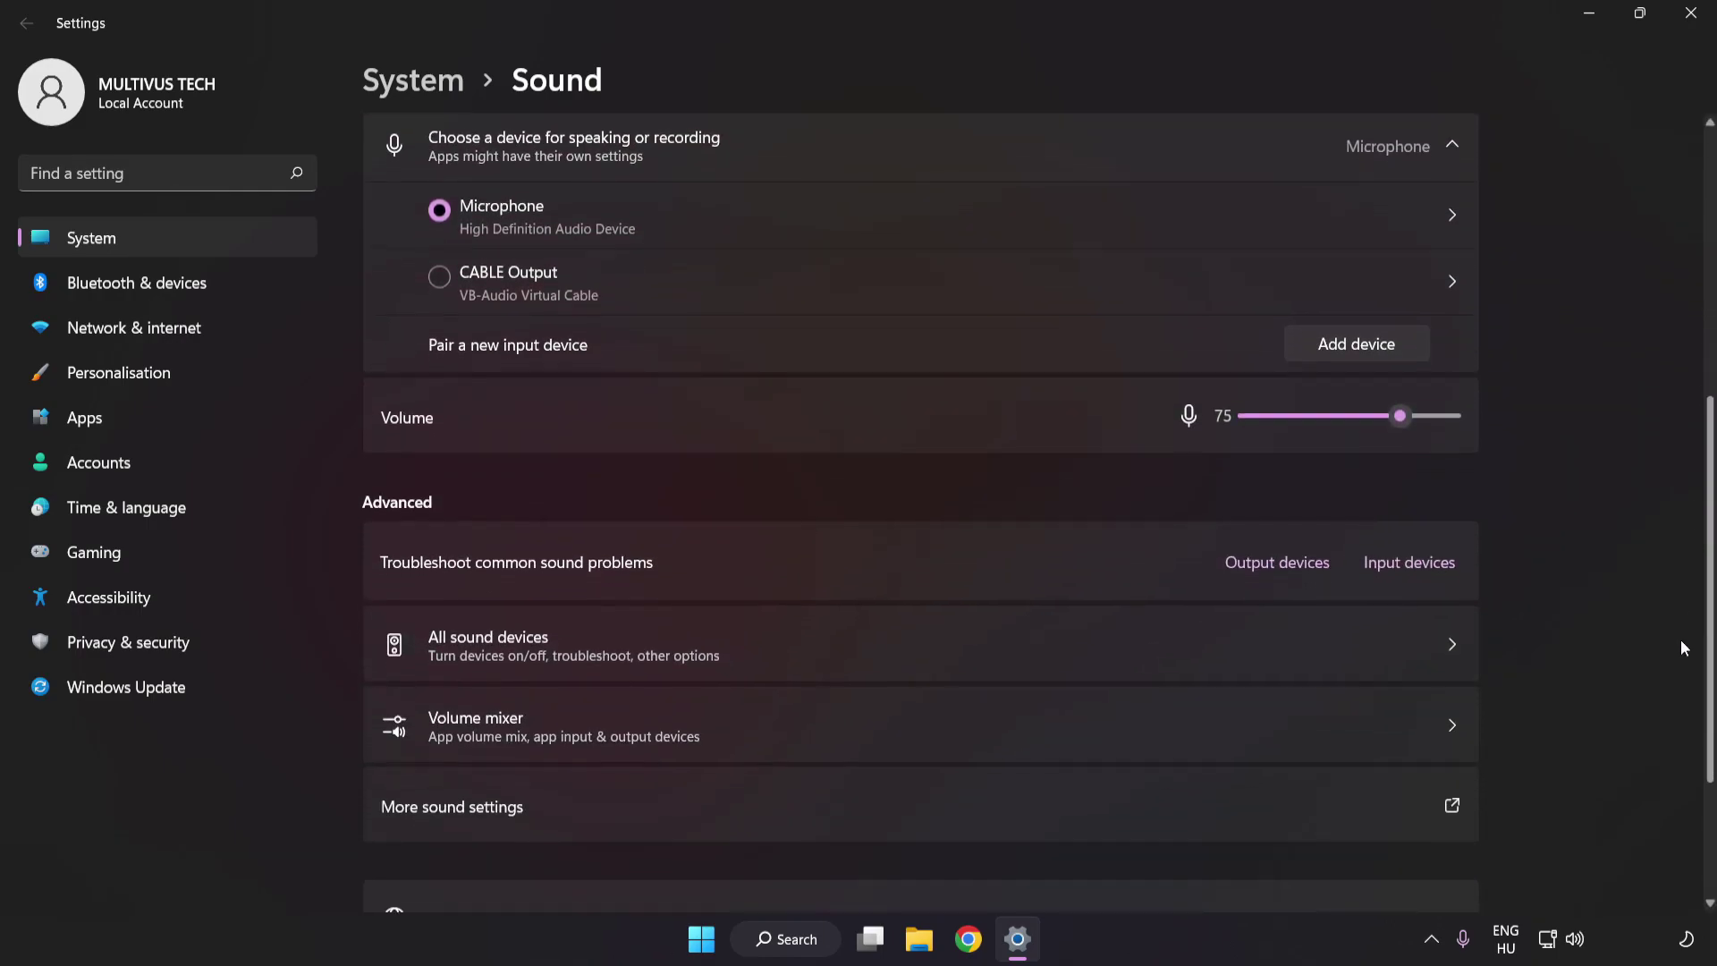
scroll(1687, 672, down, 3)
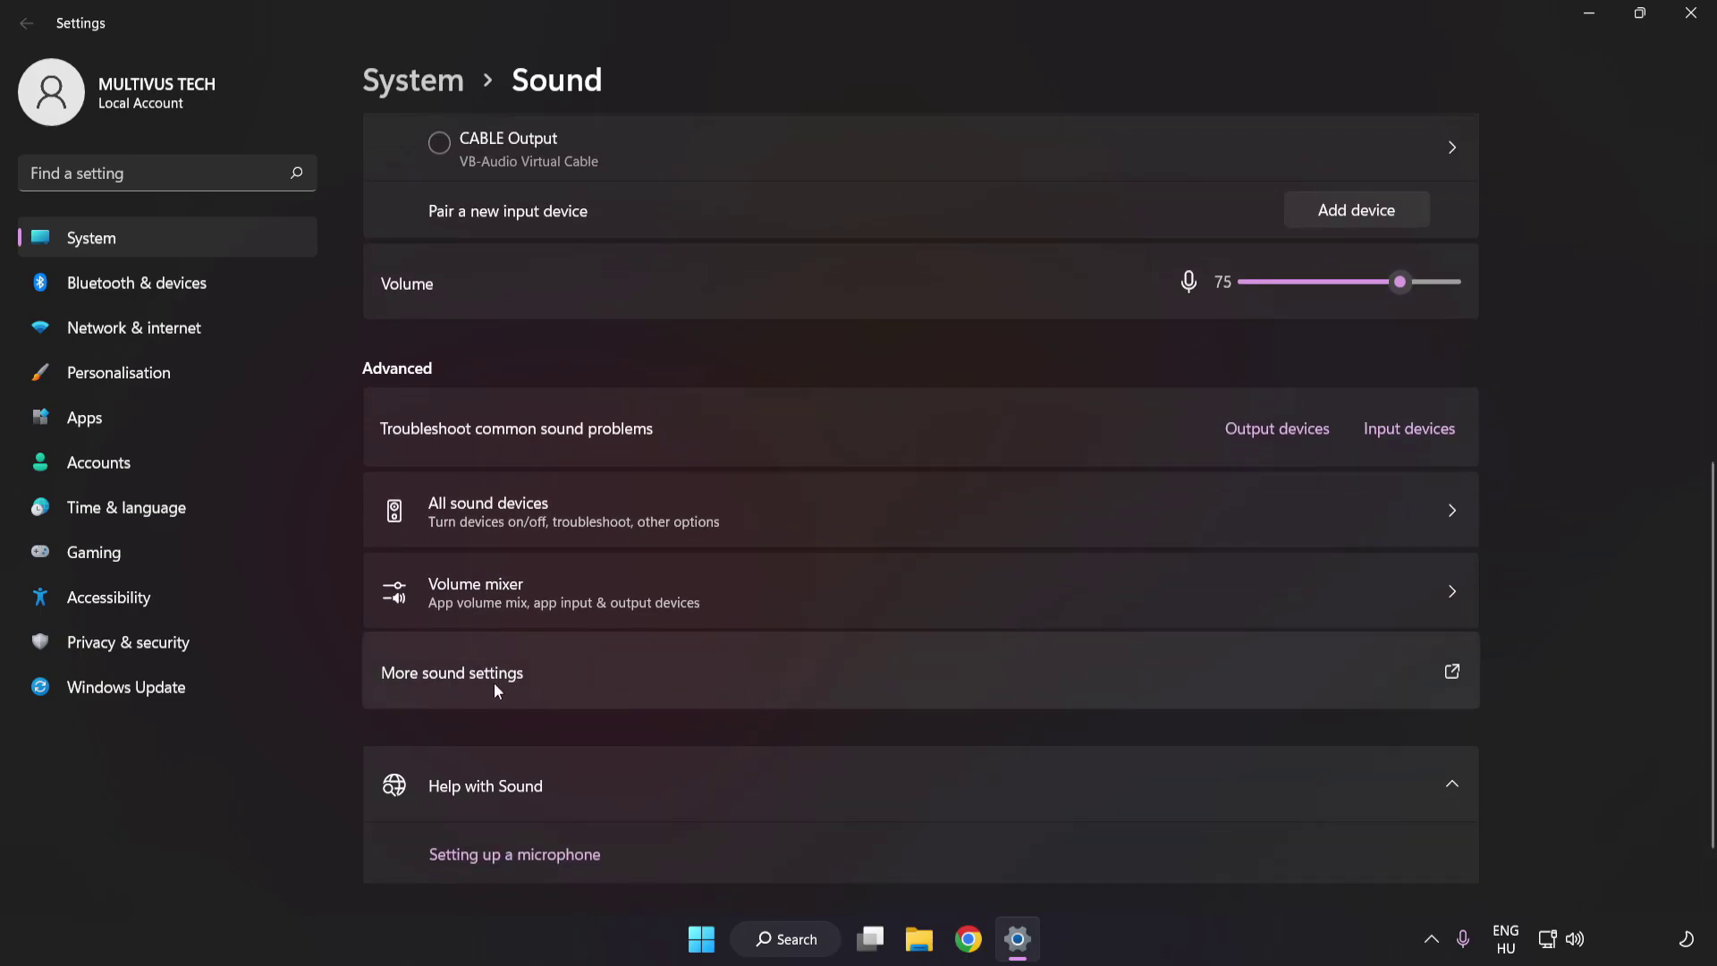
- Disable the CABLE Input playback device in the classic Sound dialog and select Speakers
click(790, 671)
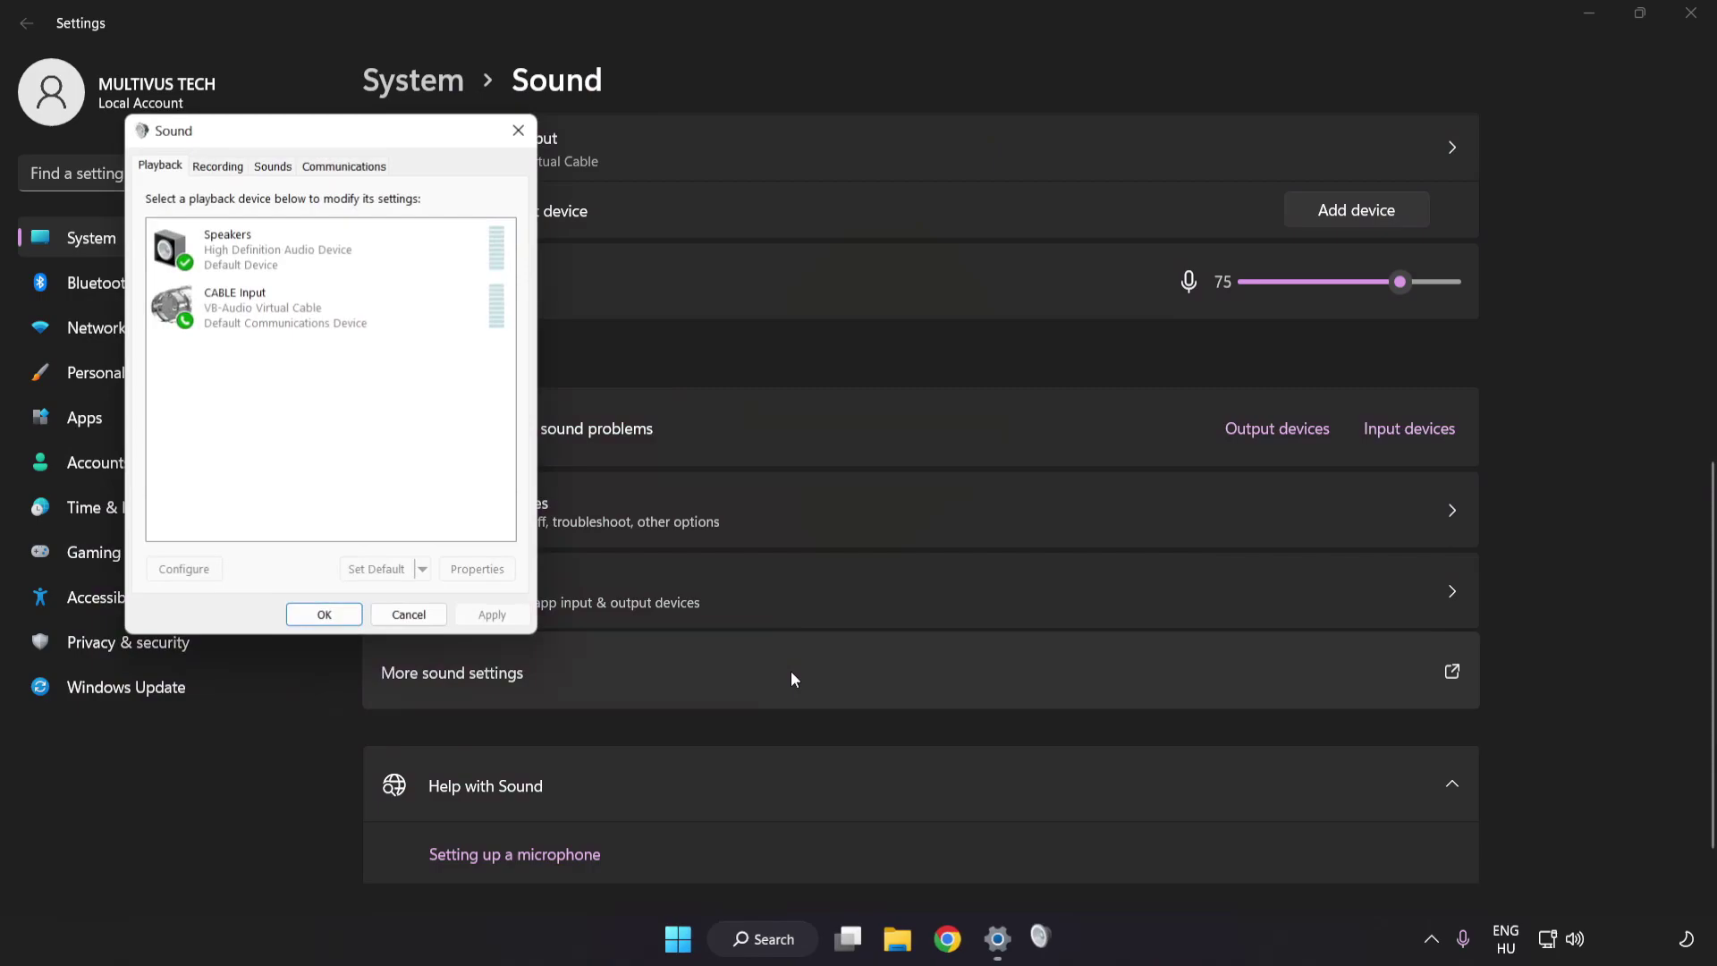
drag(339, 138, 860, 255)
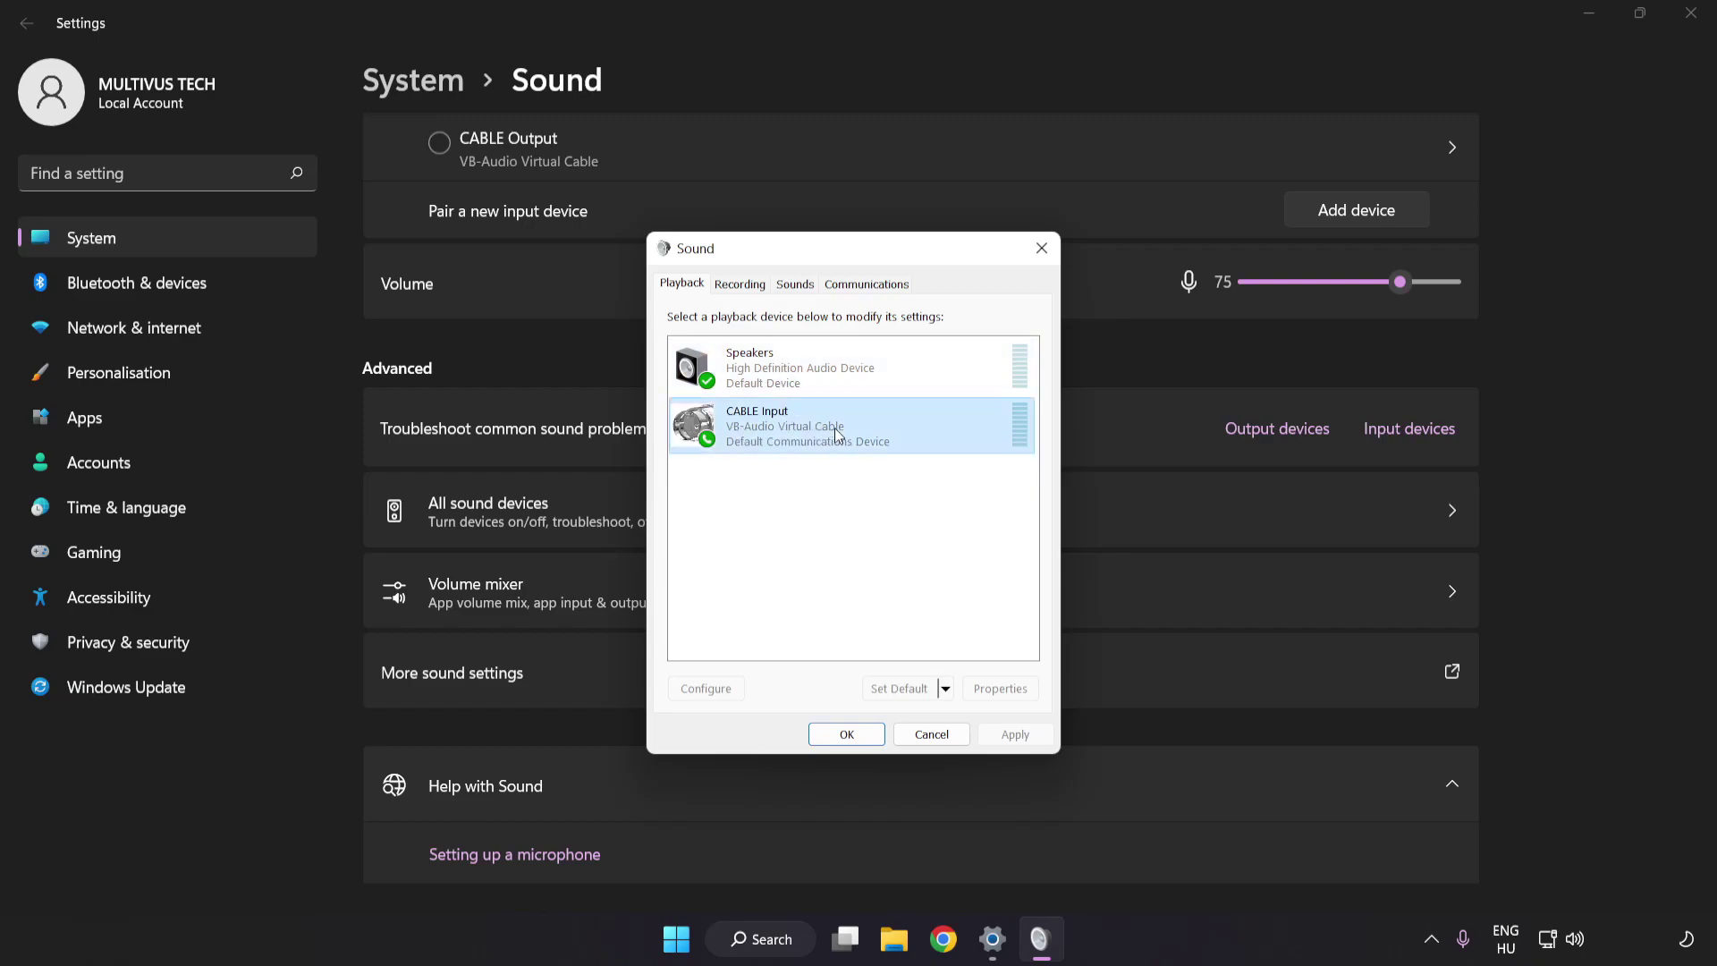
right_click(838, 430)
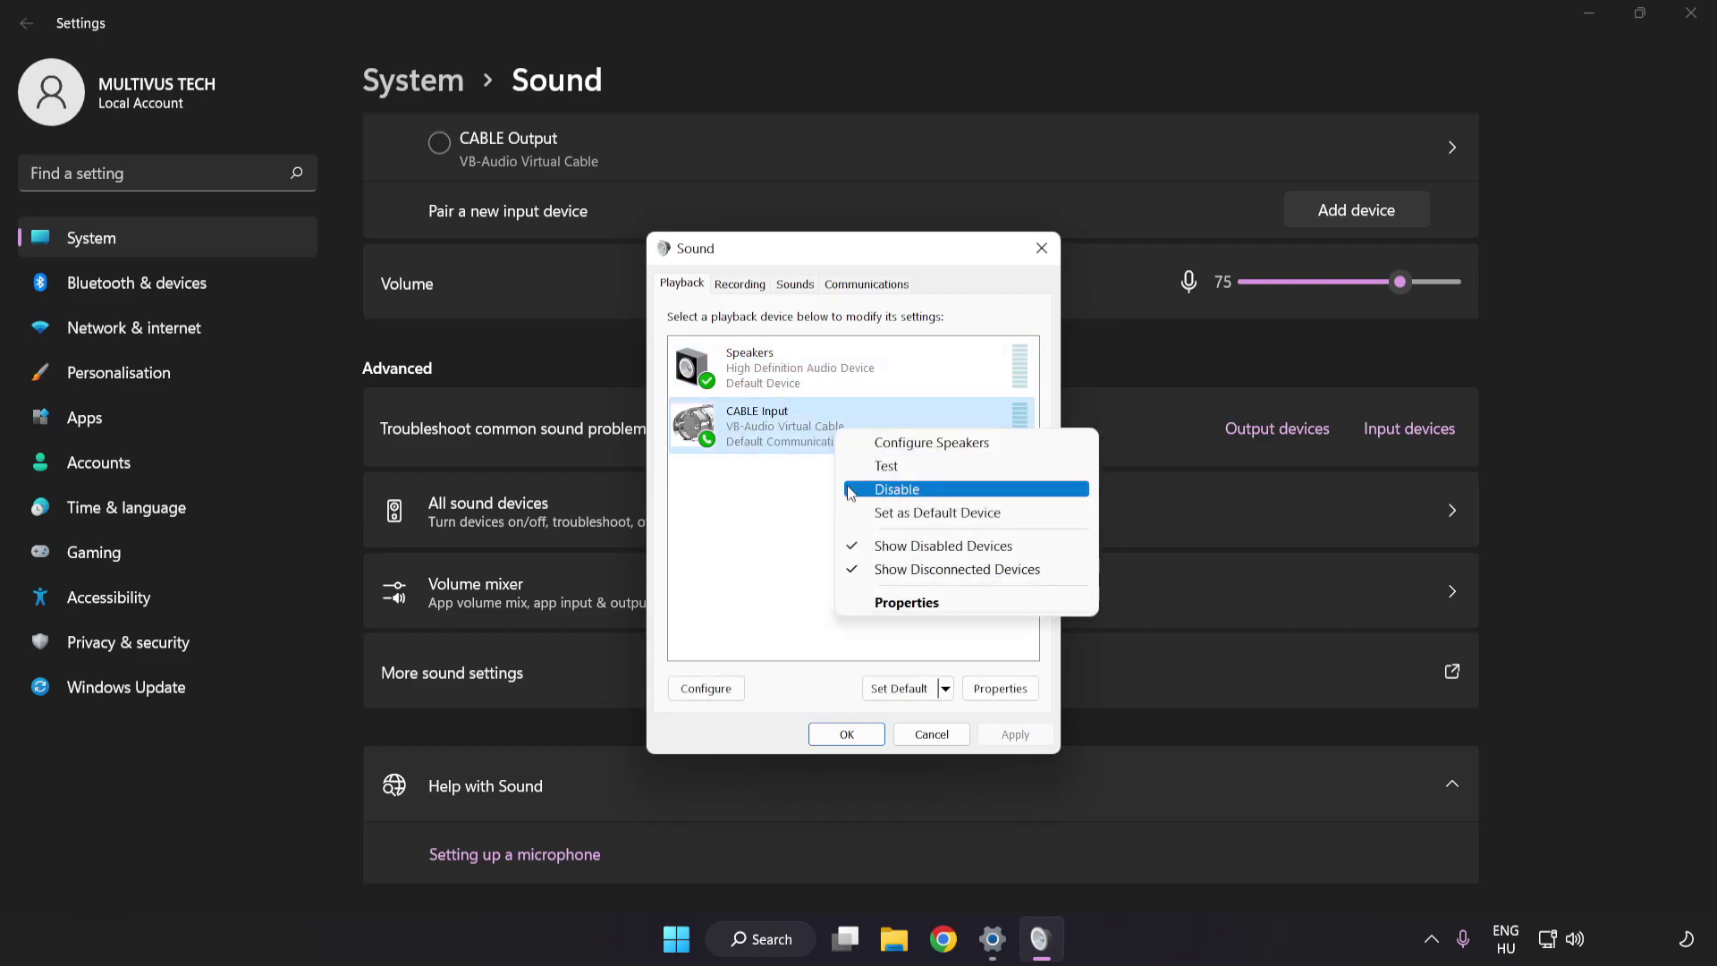
click(918, 492)
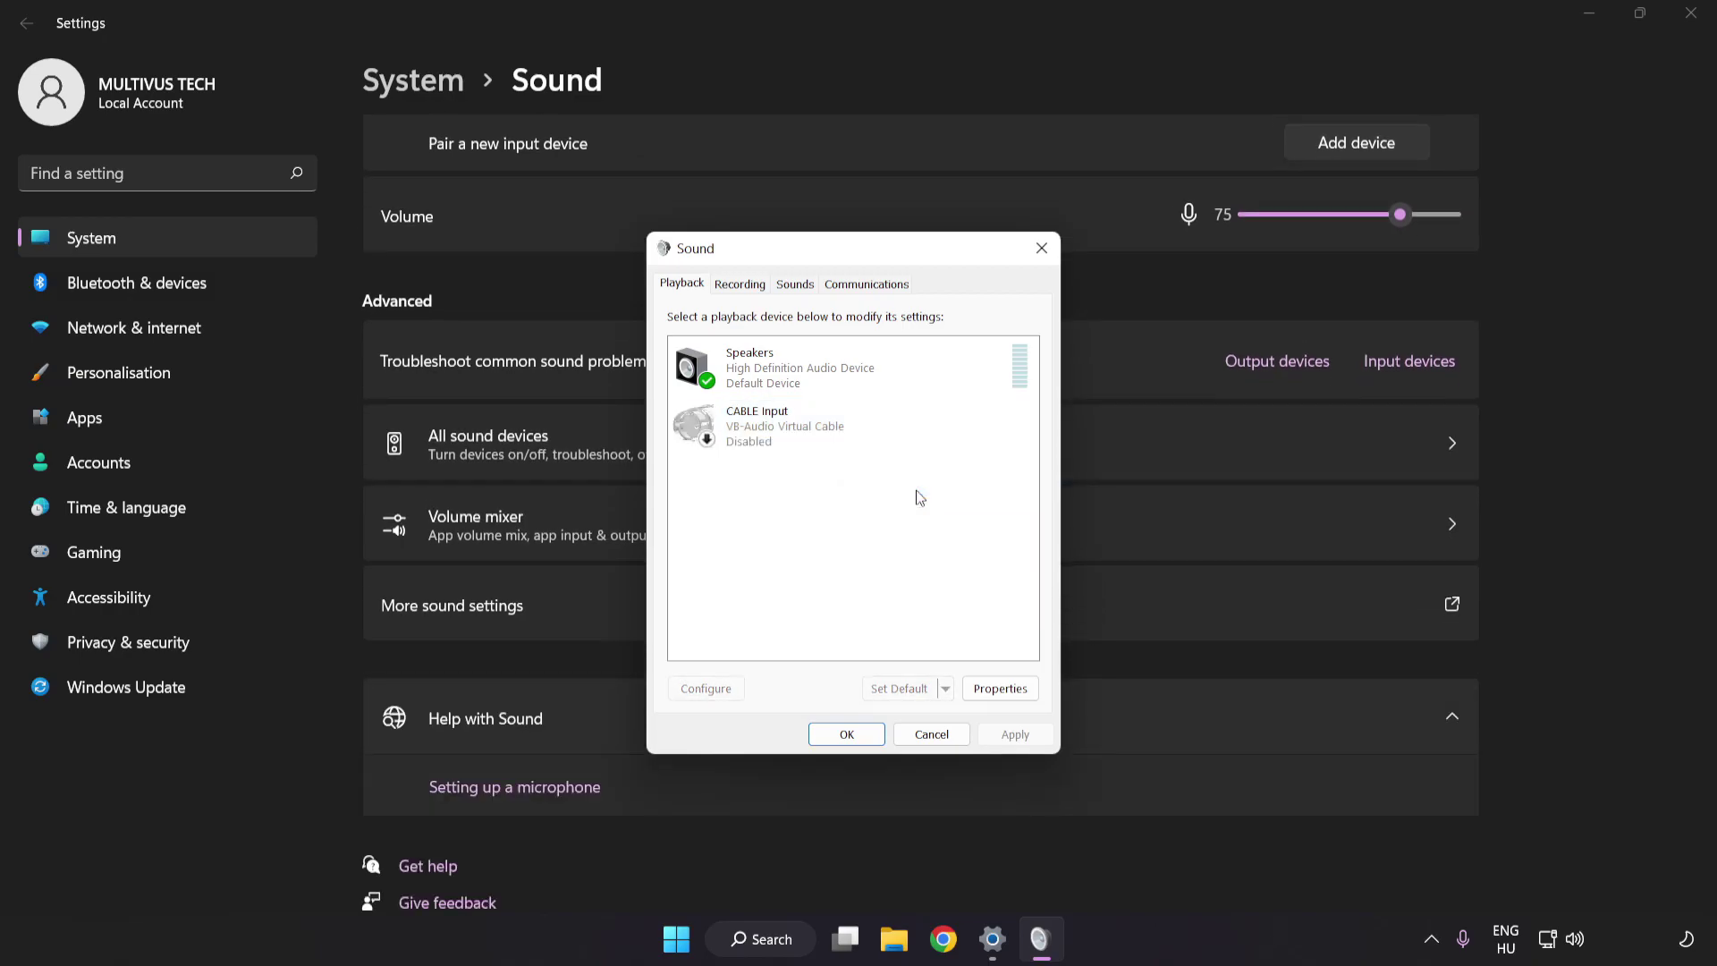
click(804, 377)
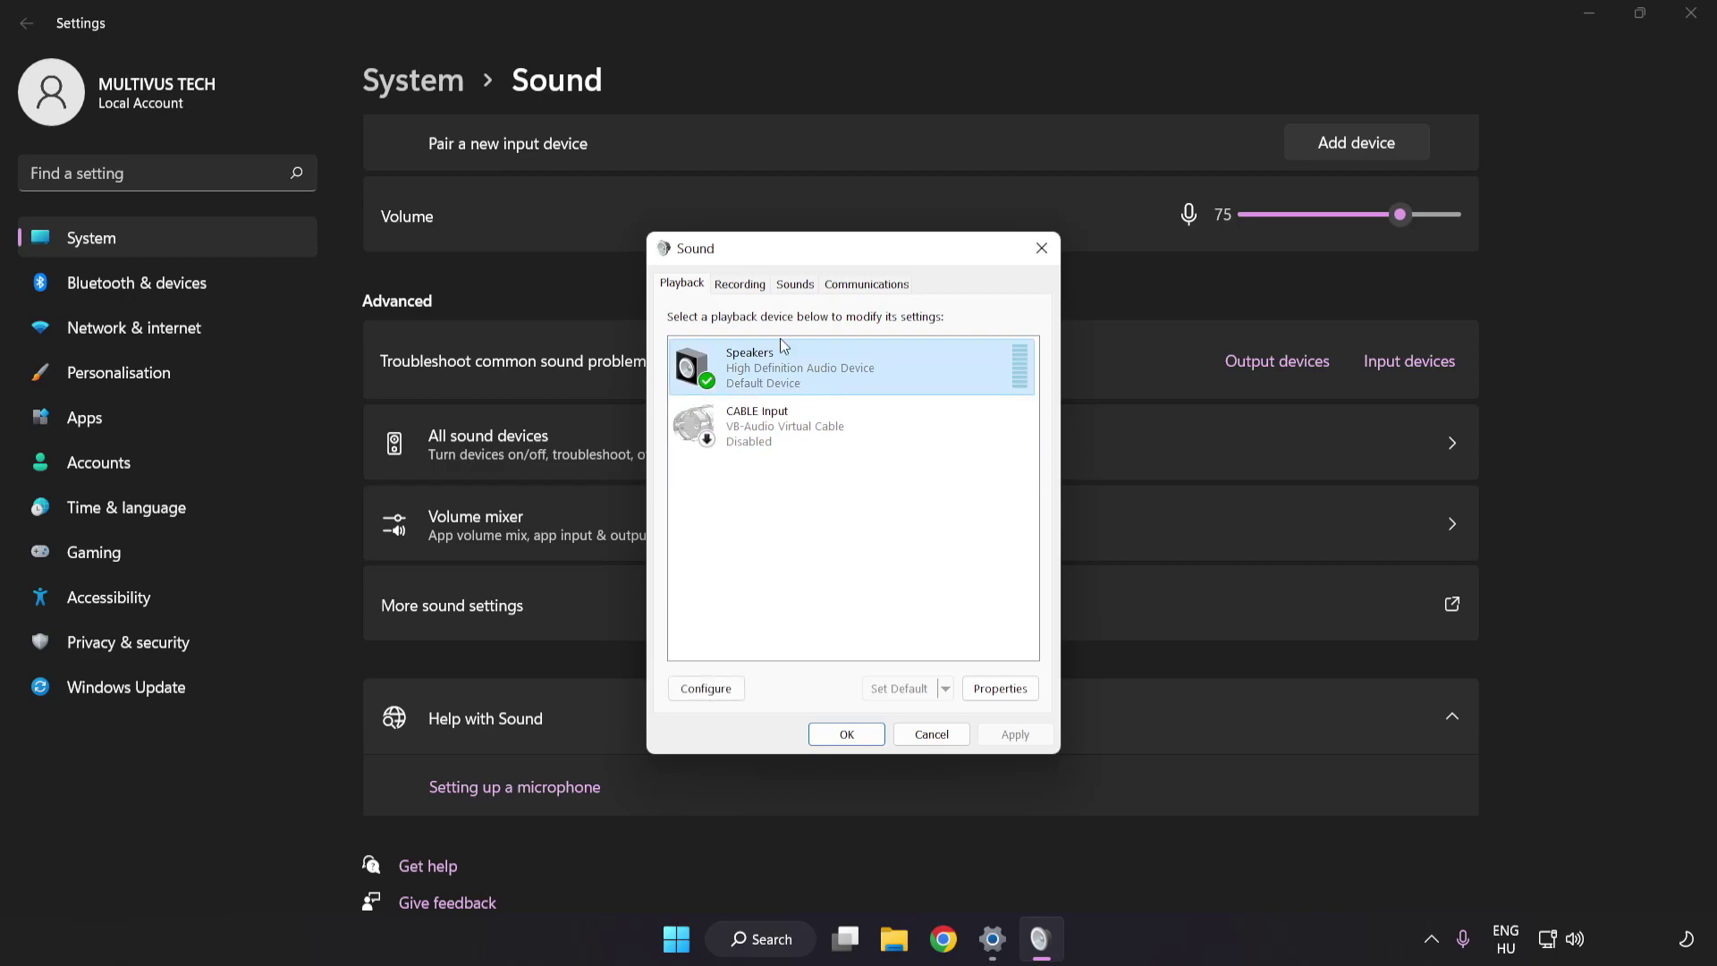
right_click(893, 367)
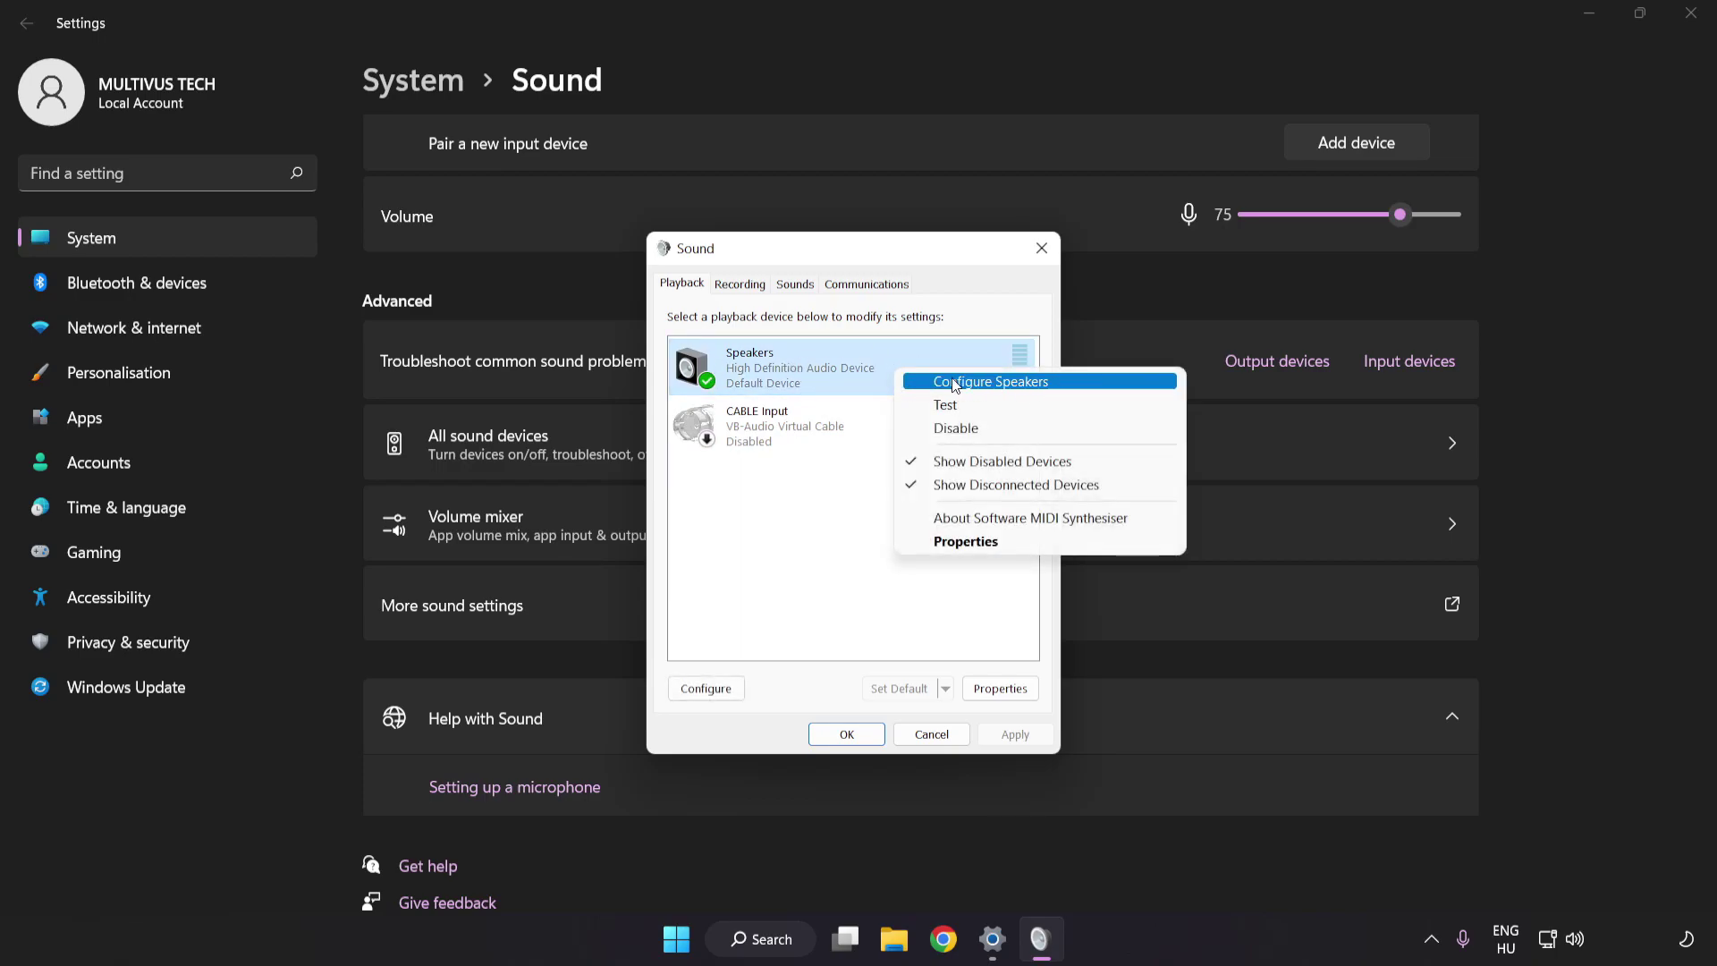
- Configure the Speakers as 7.1 Surround, keeping all optional and full-range speakers
click(1067, 391)
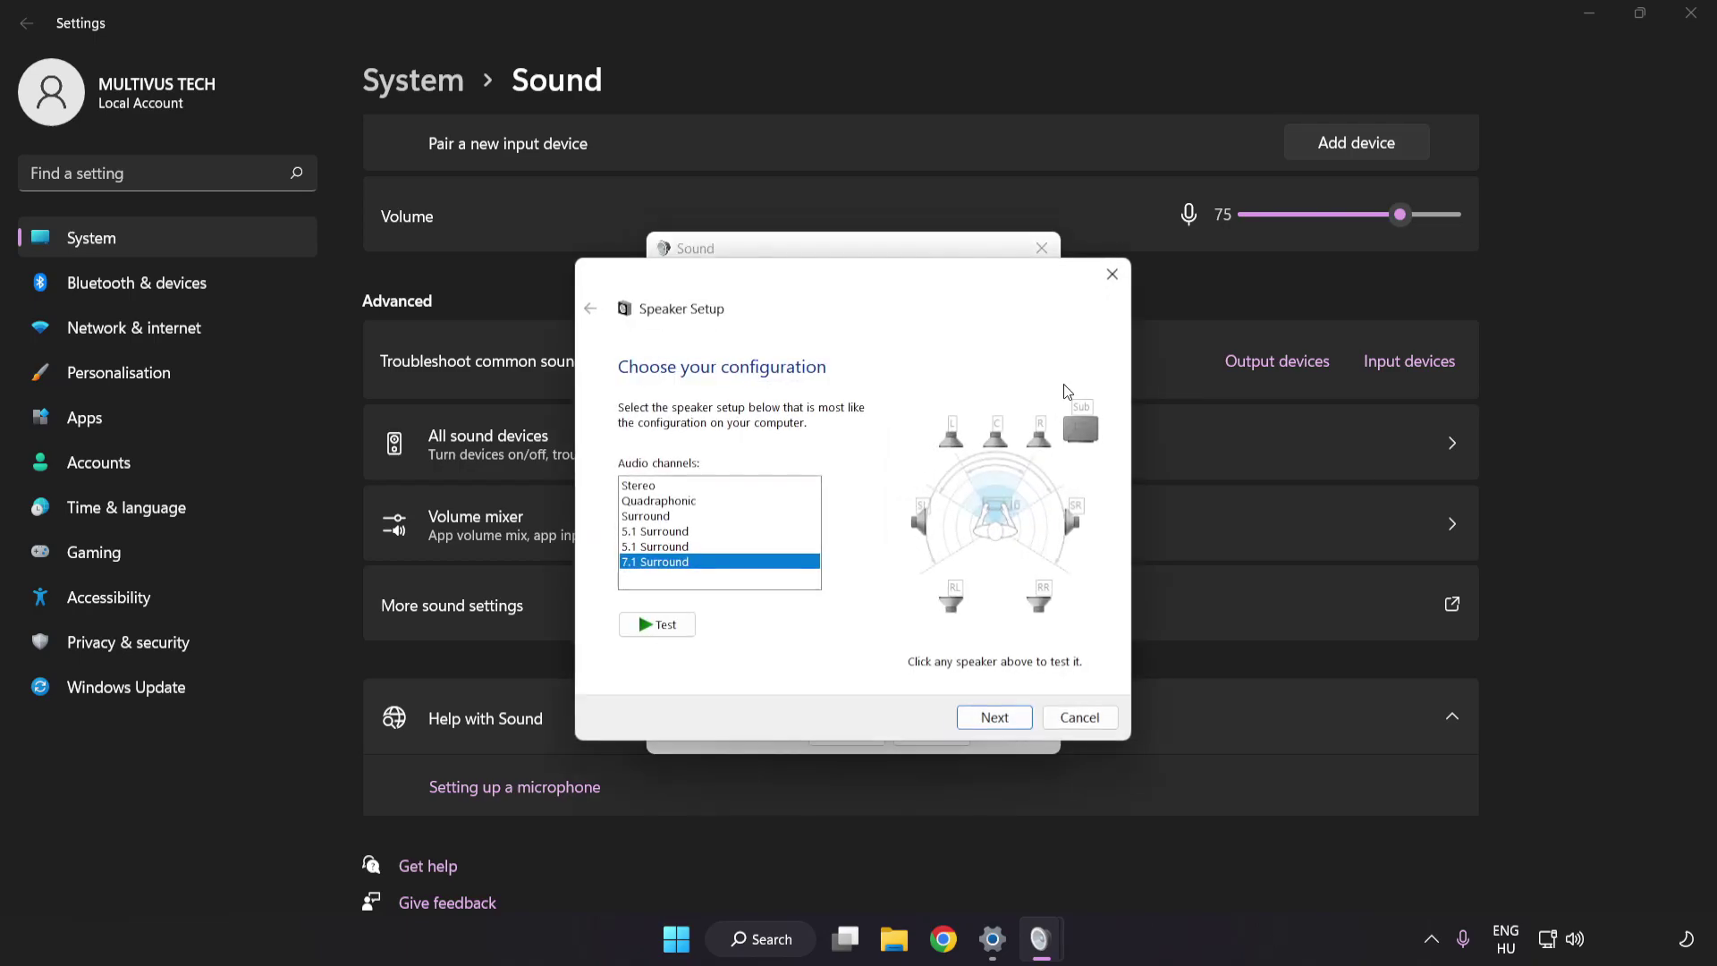
click(641, 486)
click(658, 532)
click(672, 561)
click(995, 717)
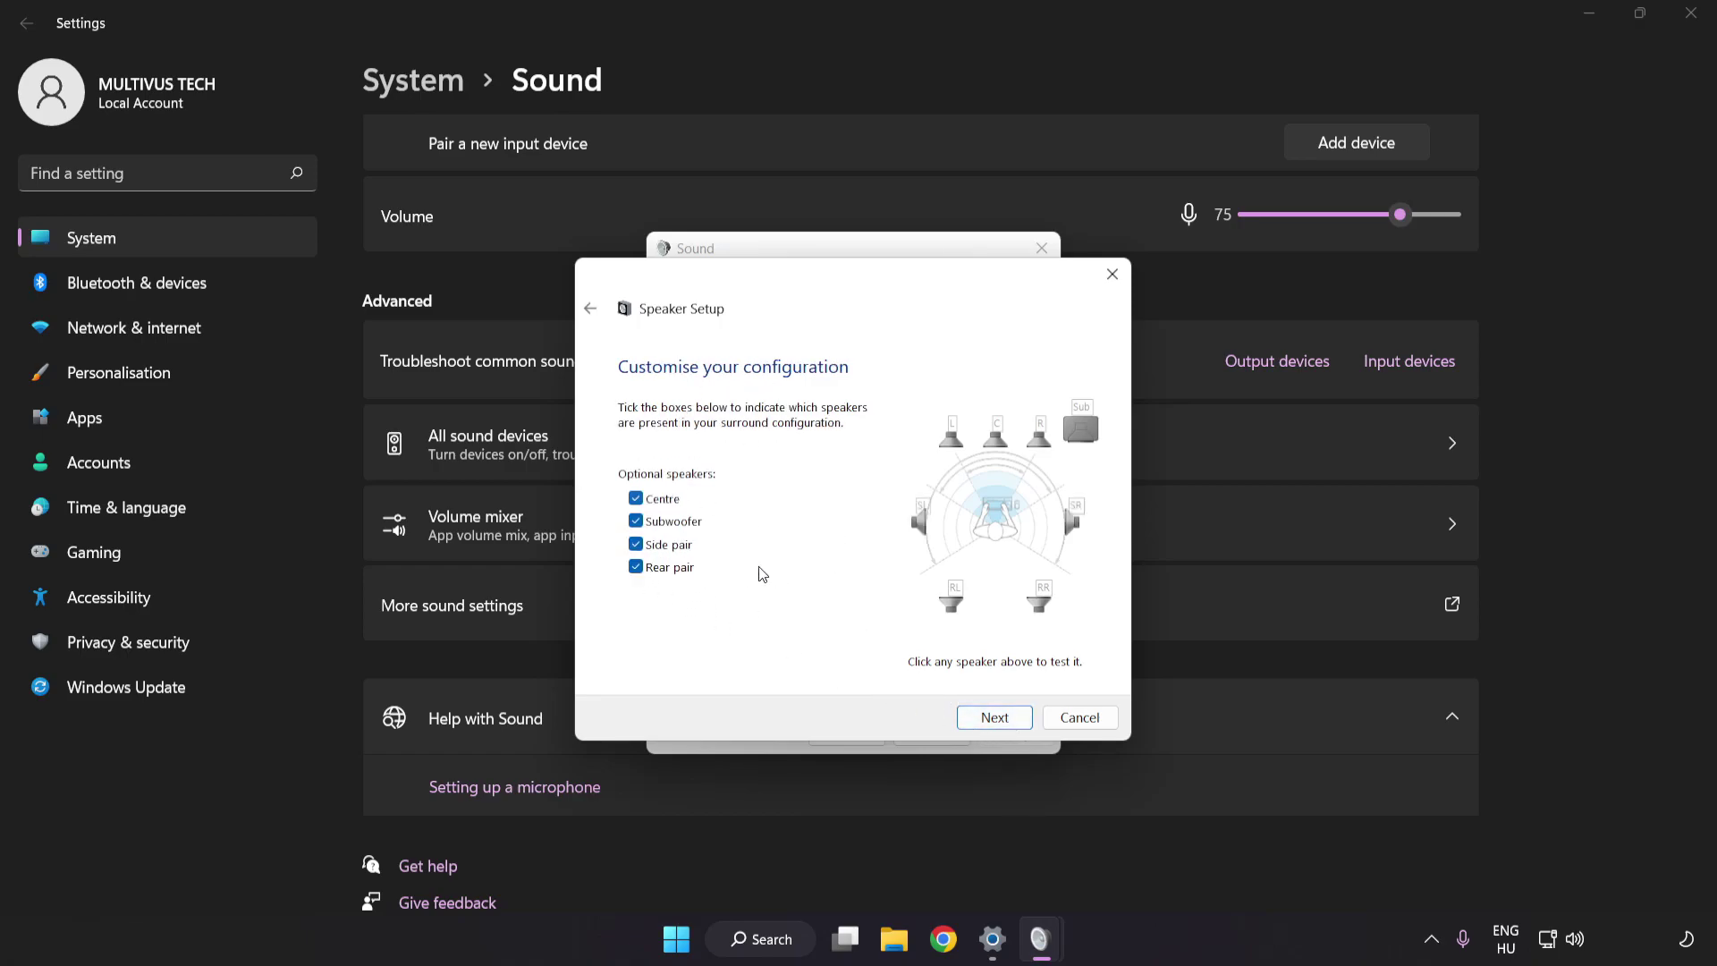
click(995, 719)
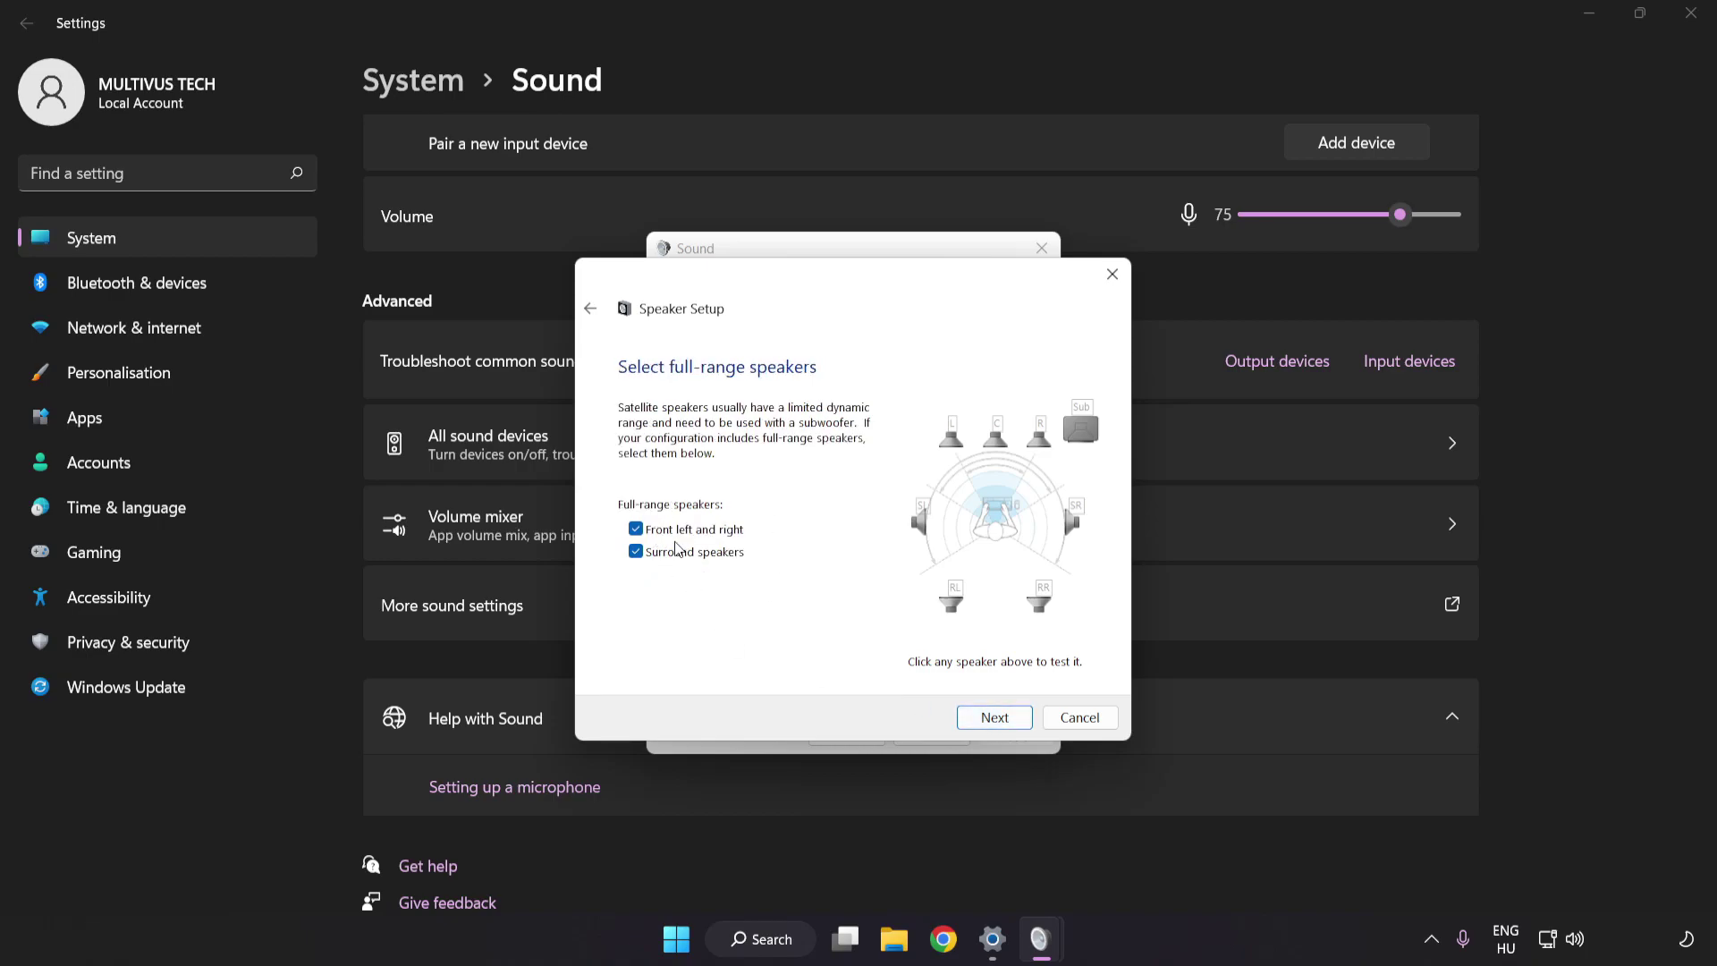
click(995, 718)
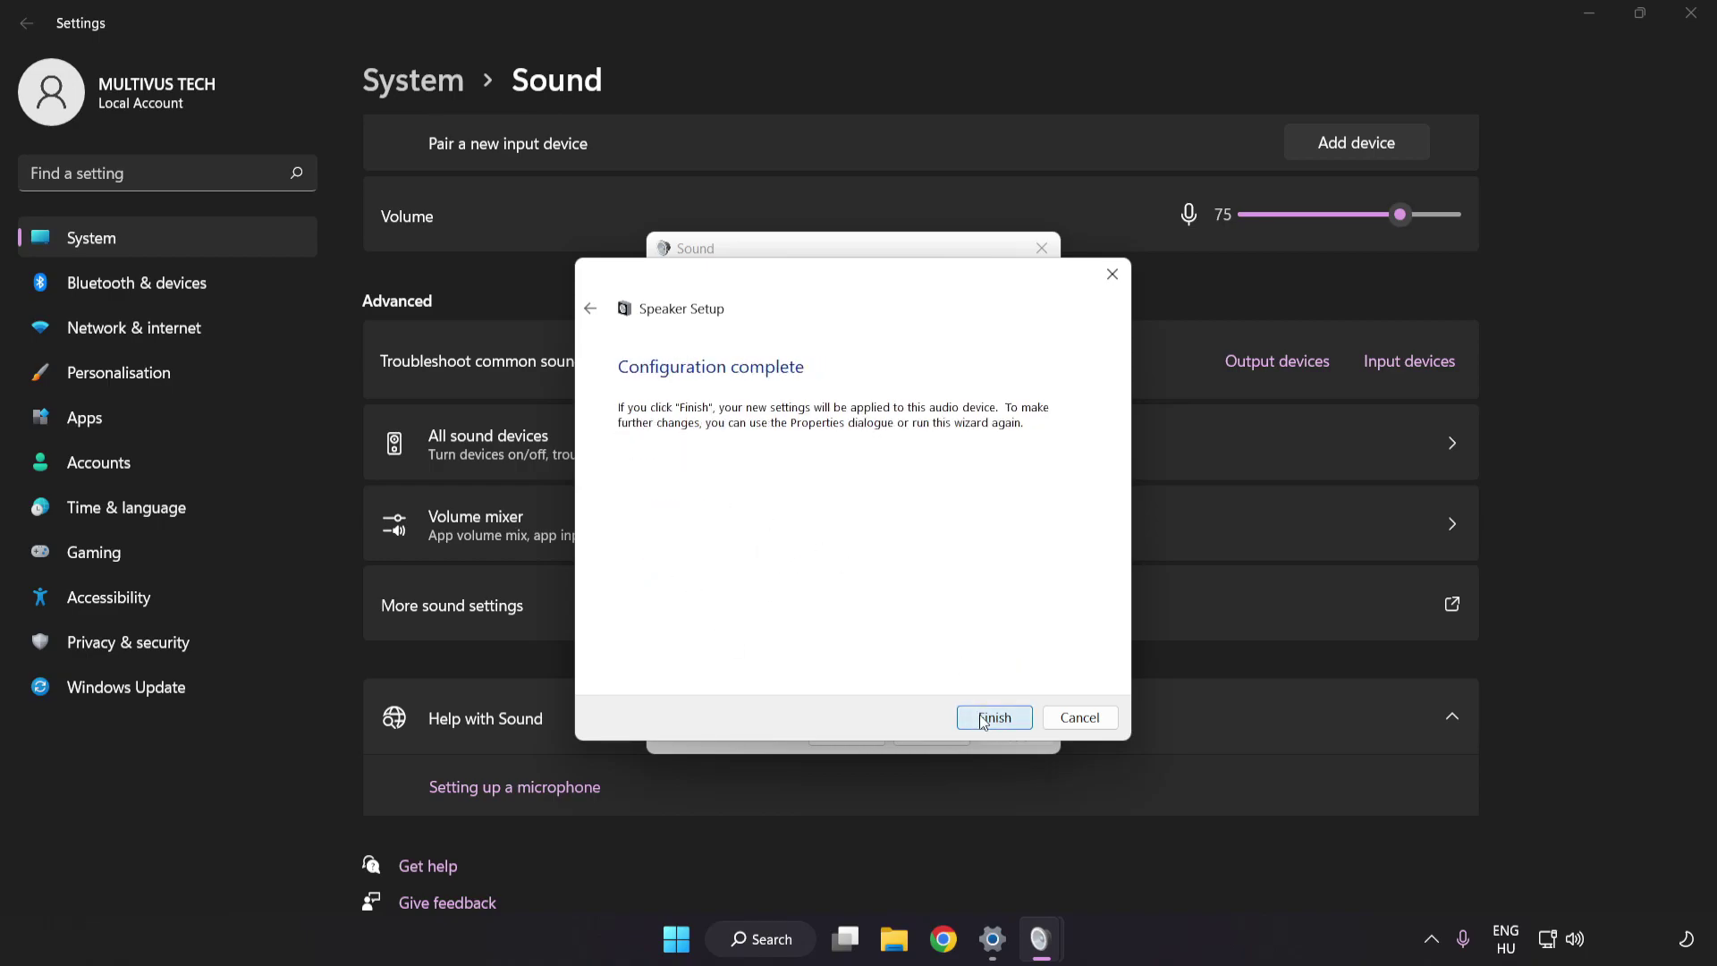
click(994, 718)
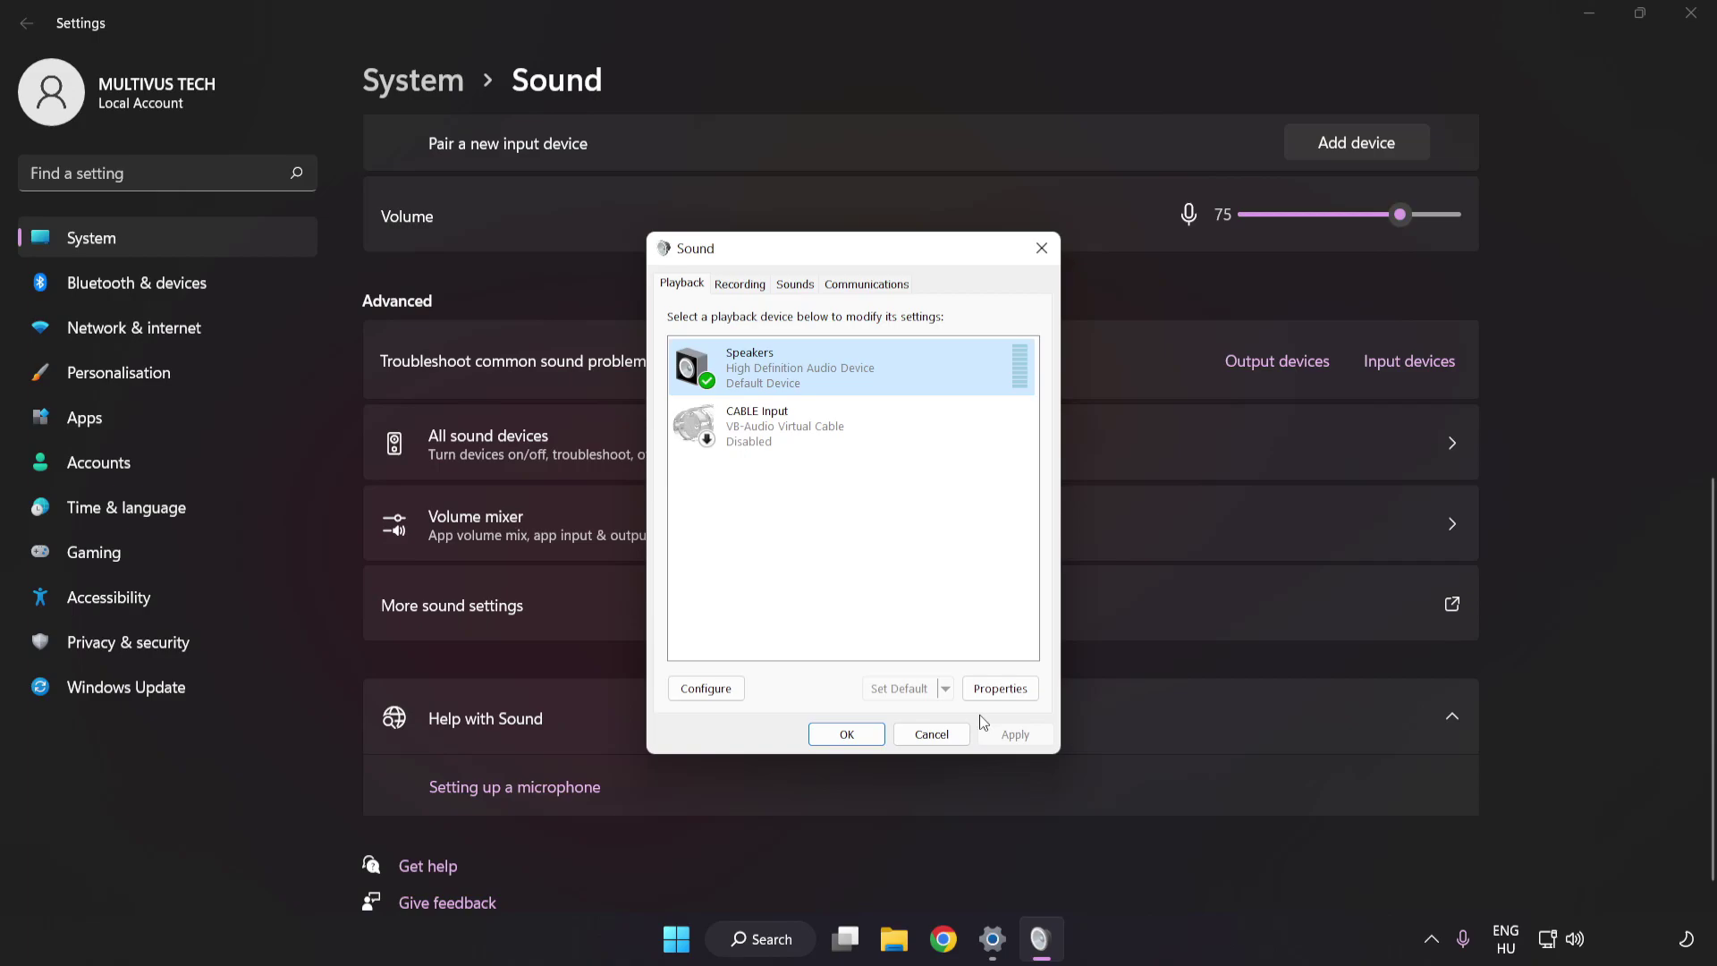
- Turn on Disable all enhancements in Speakers Properties and apply it
click(761, 379)
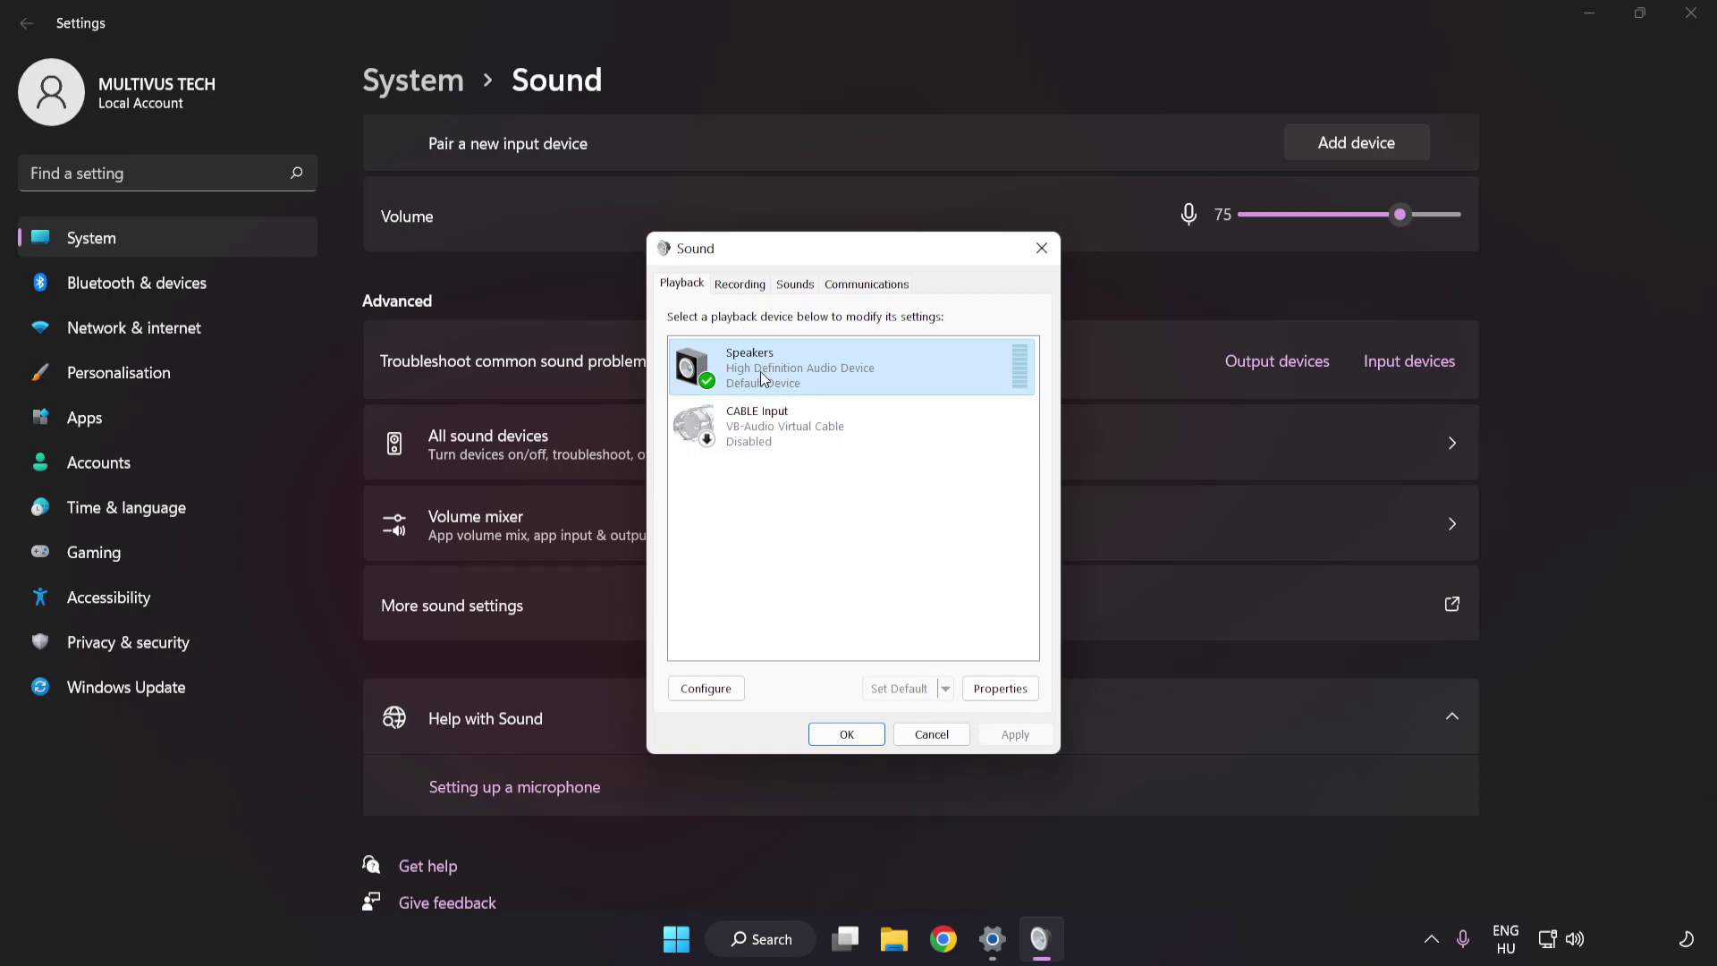
click(999, 689)
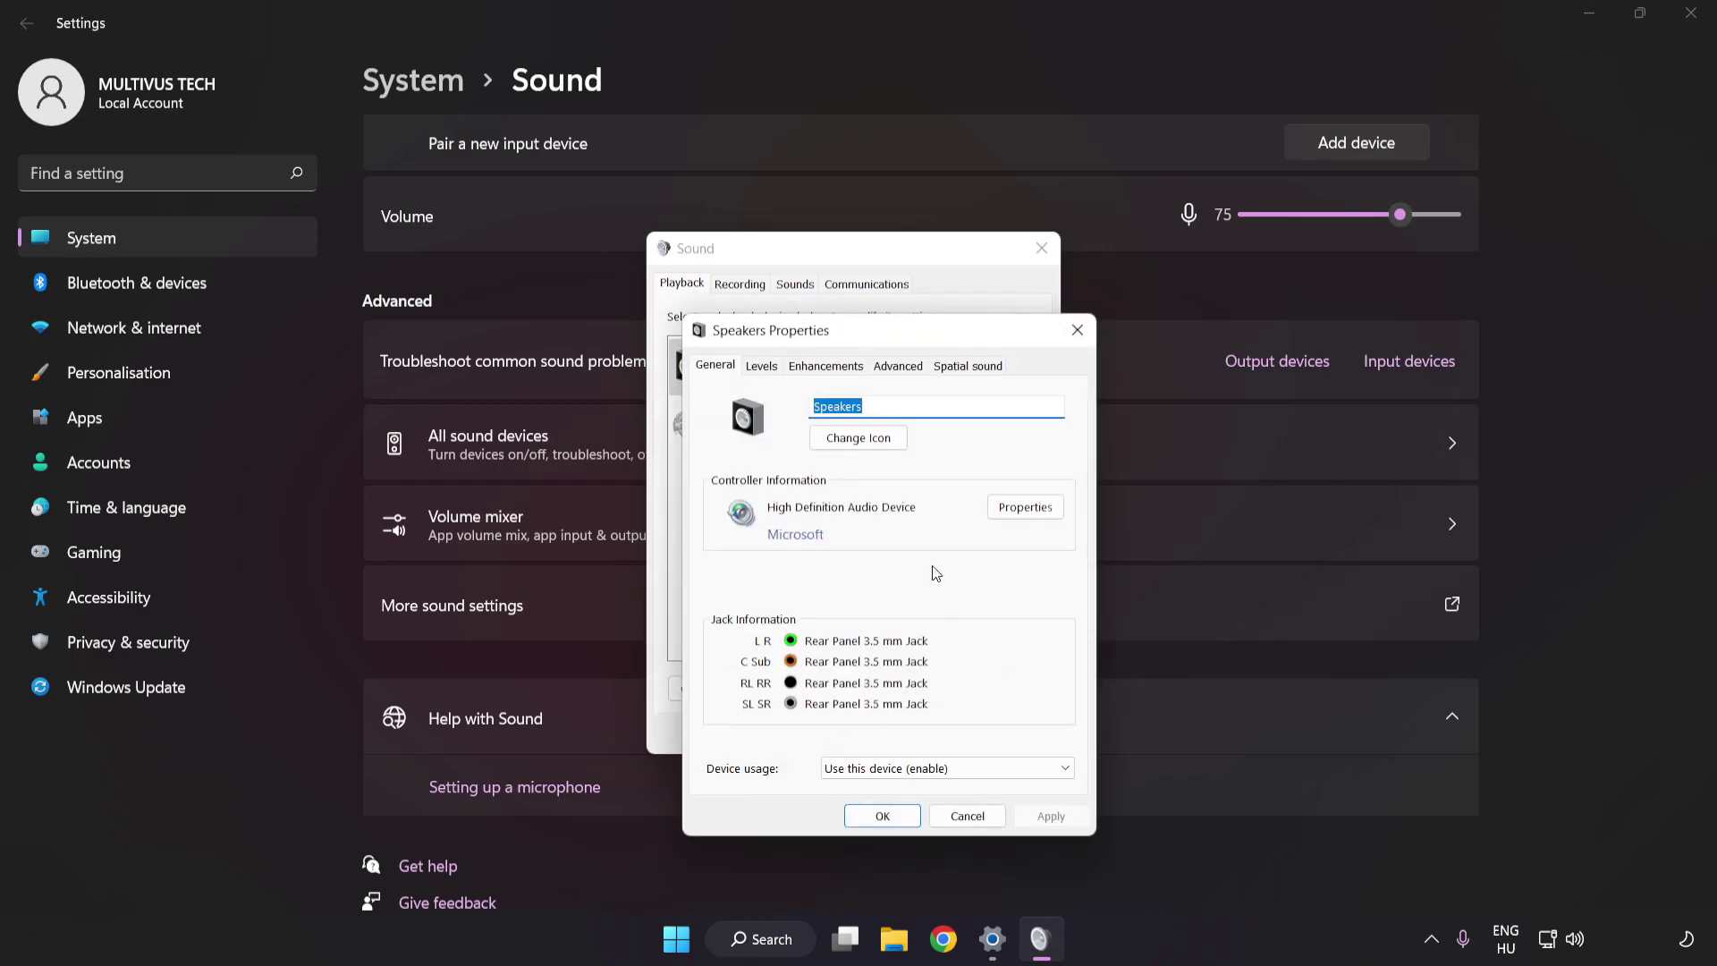
drag(891, 357, 836, 272)
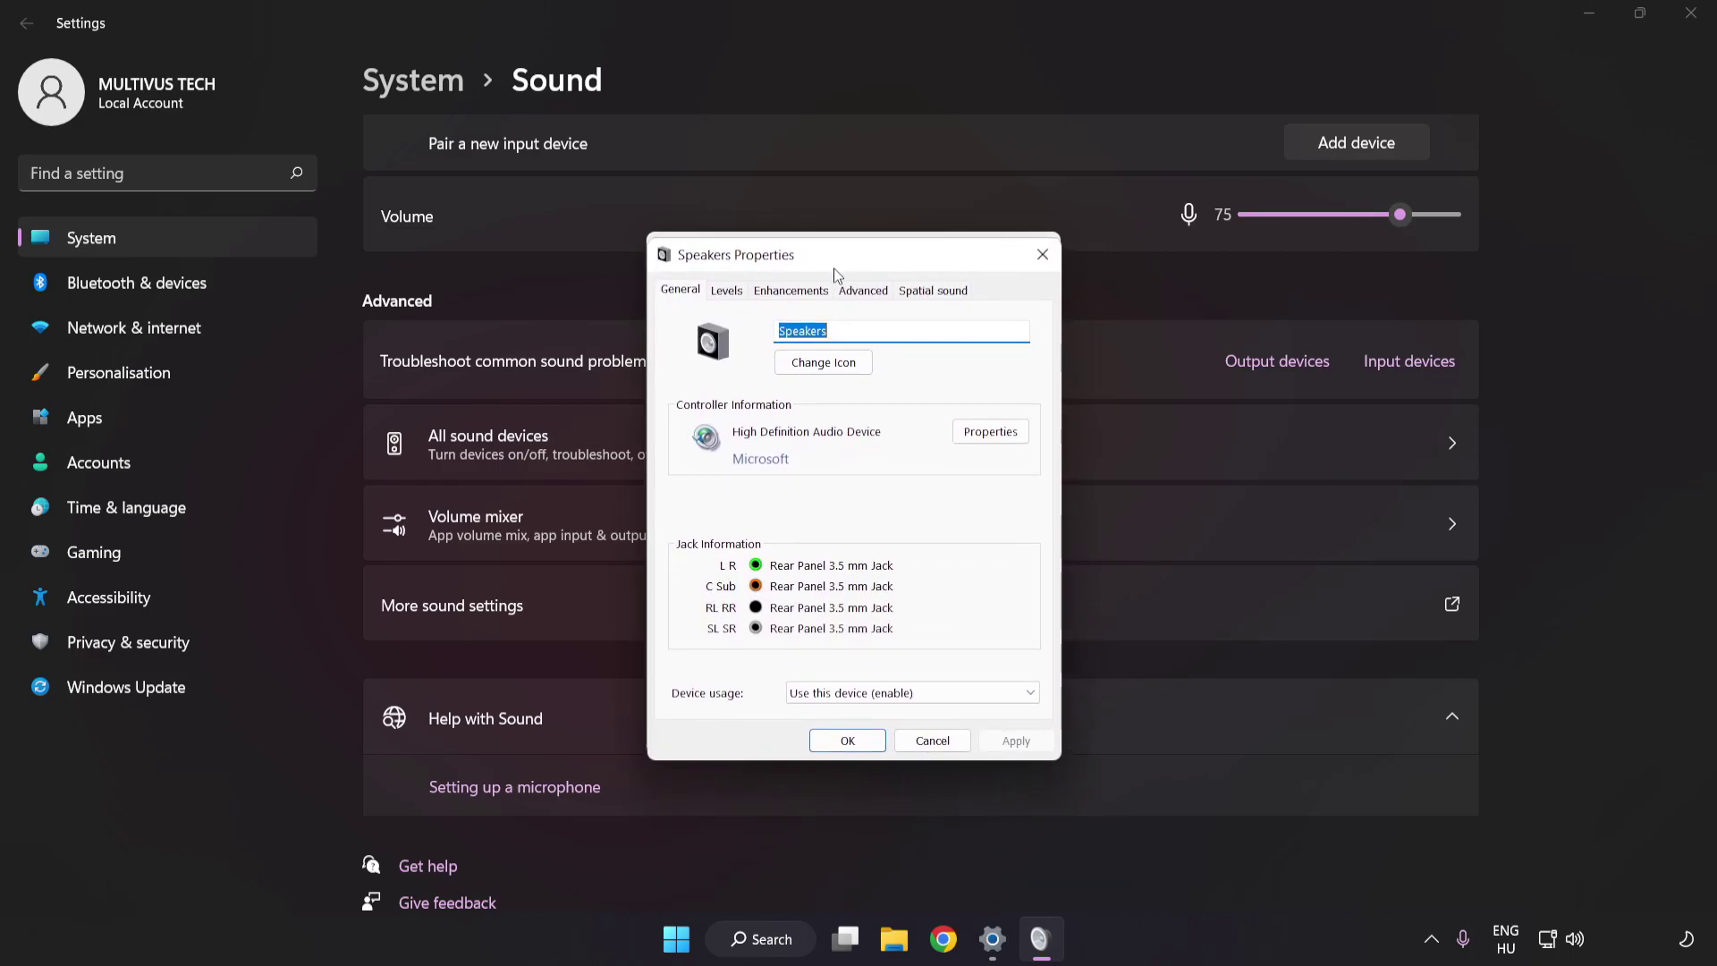
click(790, 291)
click(683, 383)
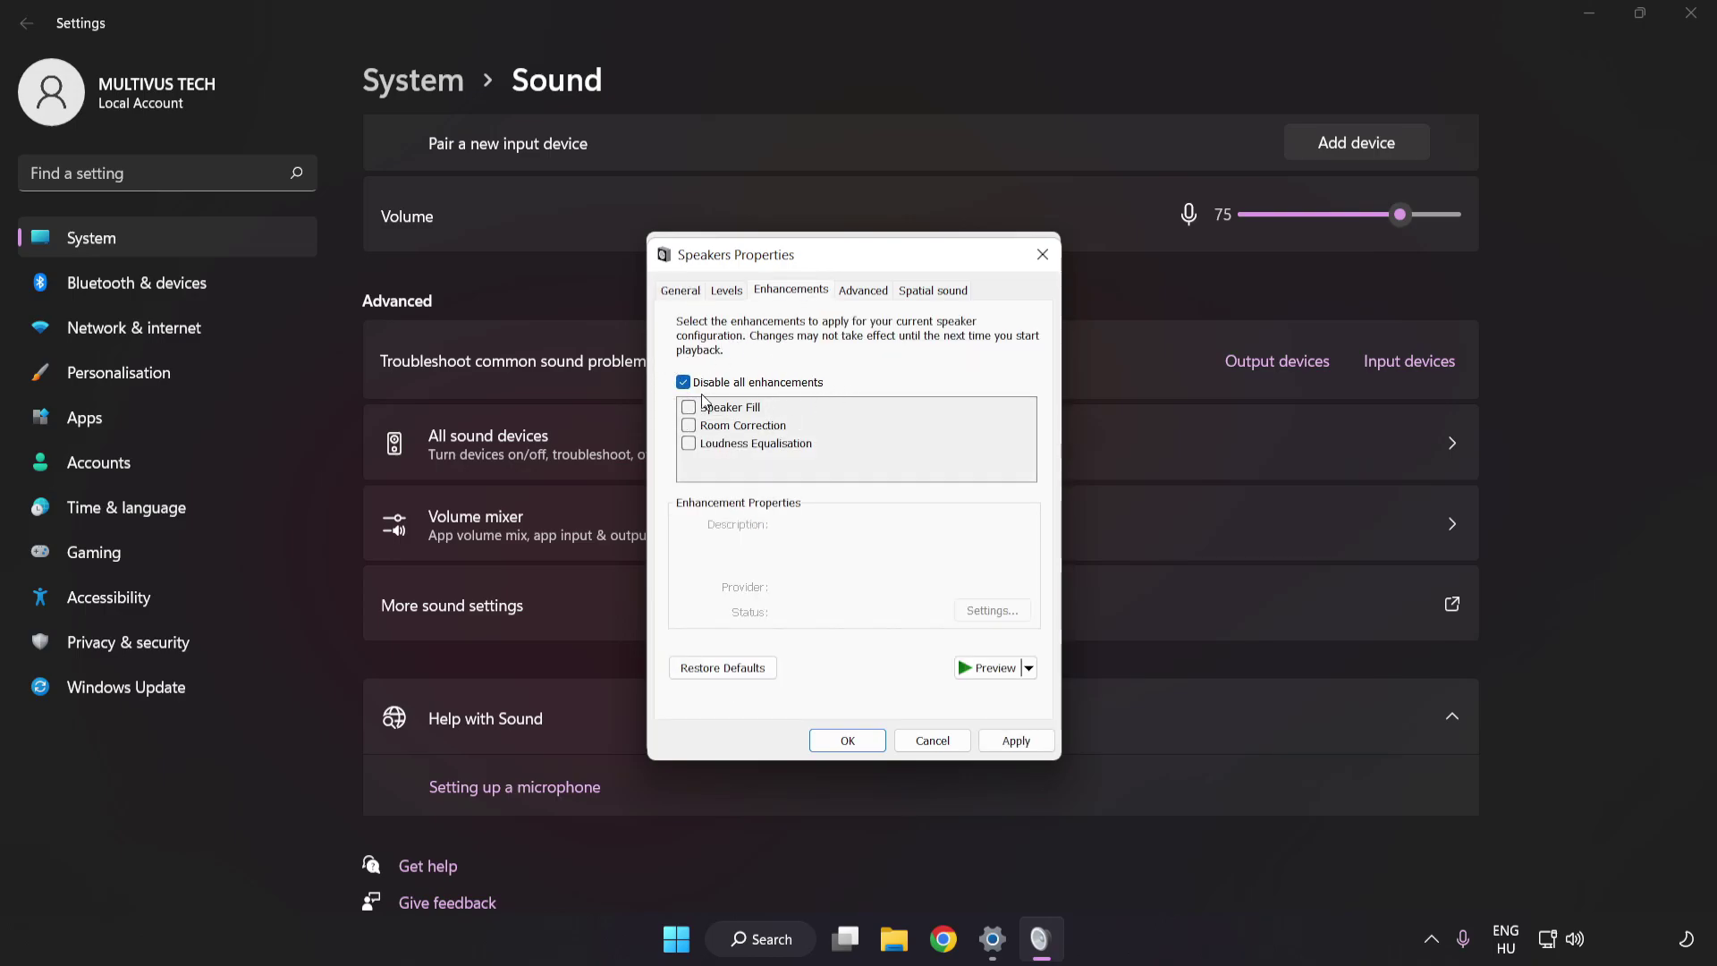
click(1015, 742)
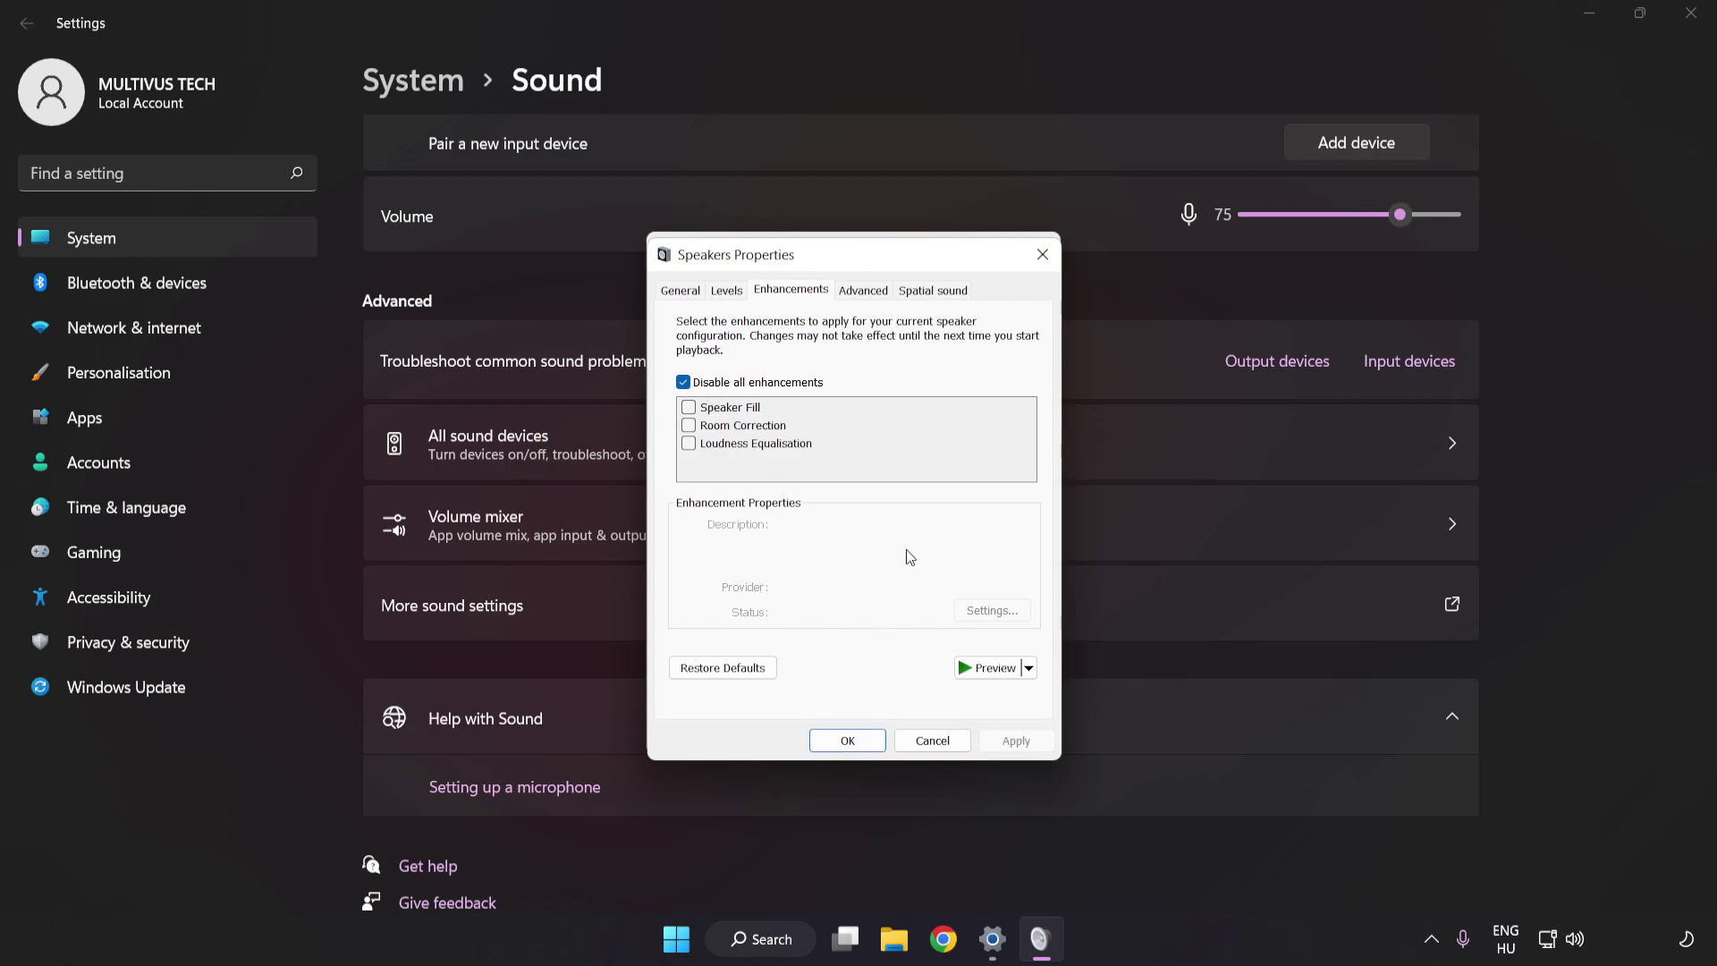
- Keep 16 bit, 48000 Hz (DVD Quality) as the Speakers' default format
click(862, 292)
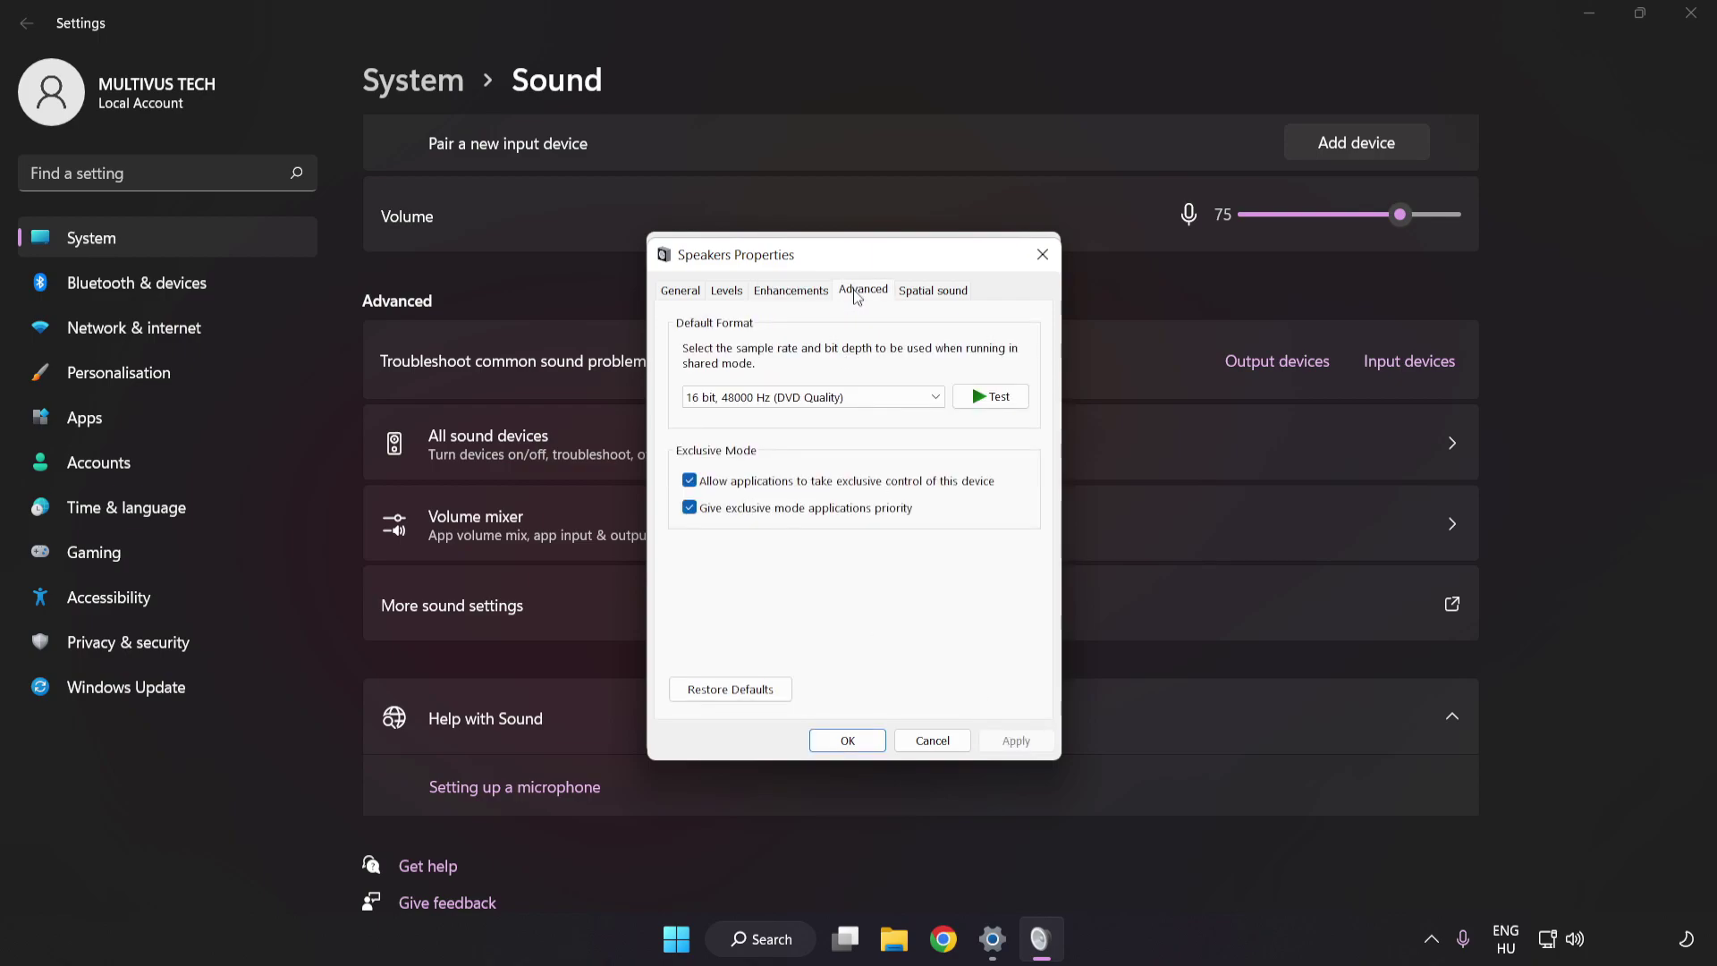
click(860, 400)
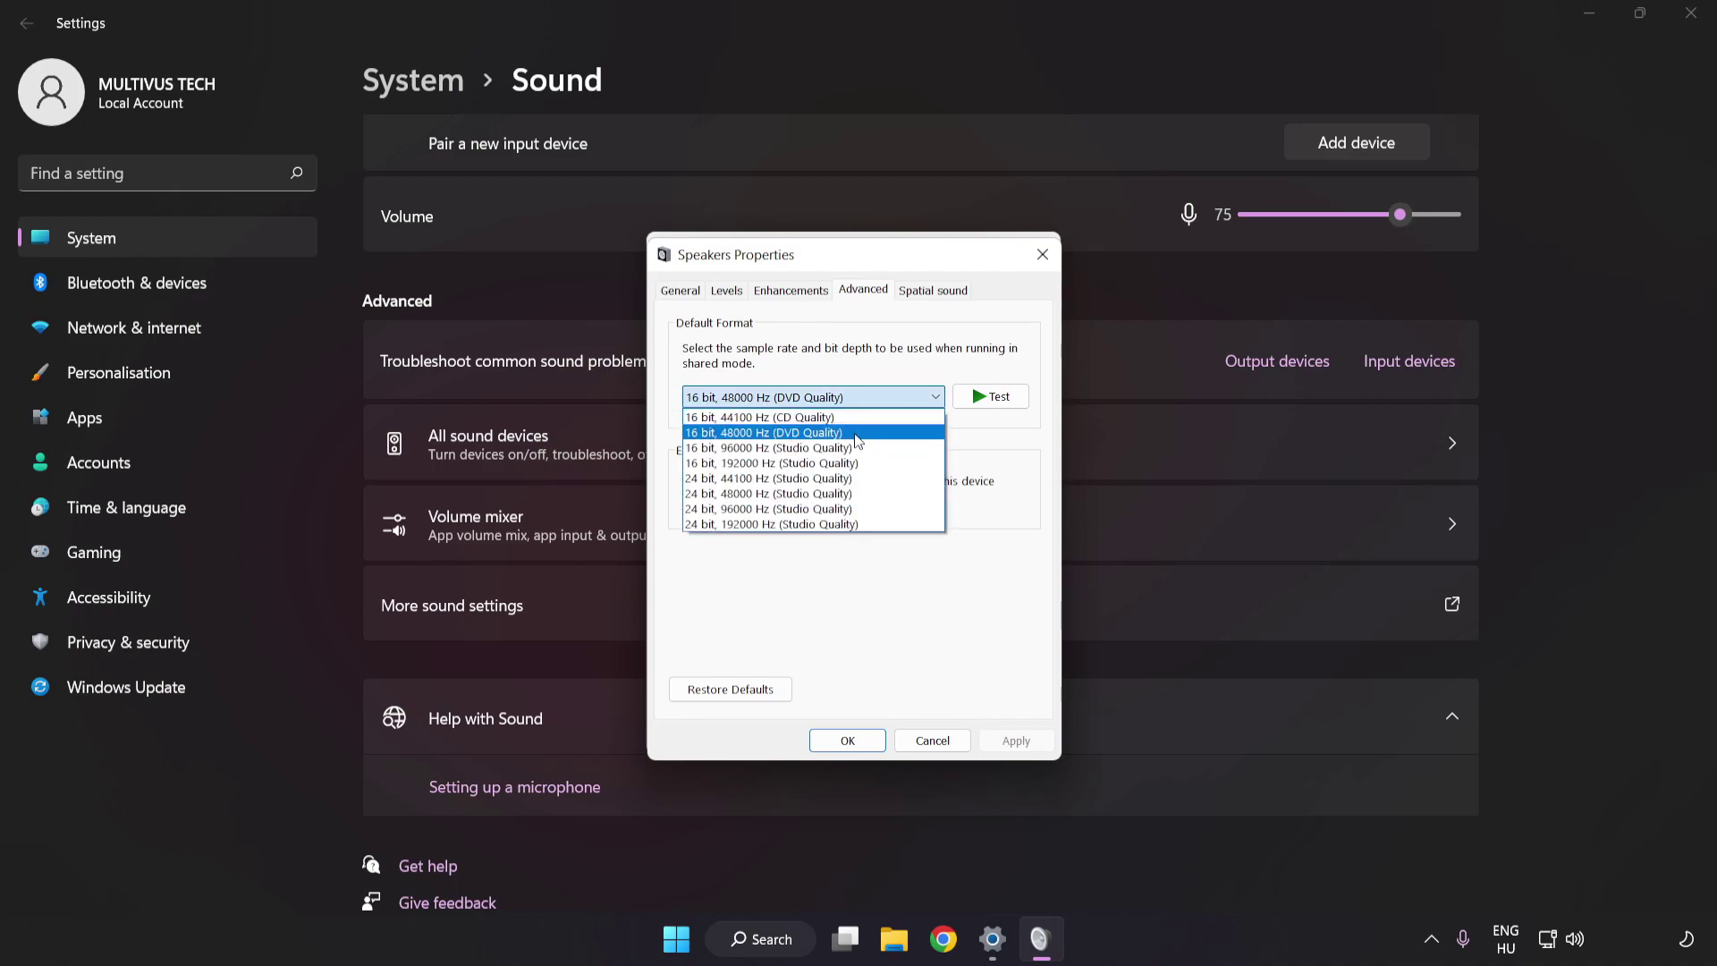
click(860, 432)
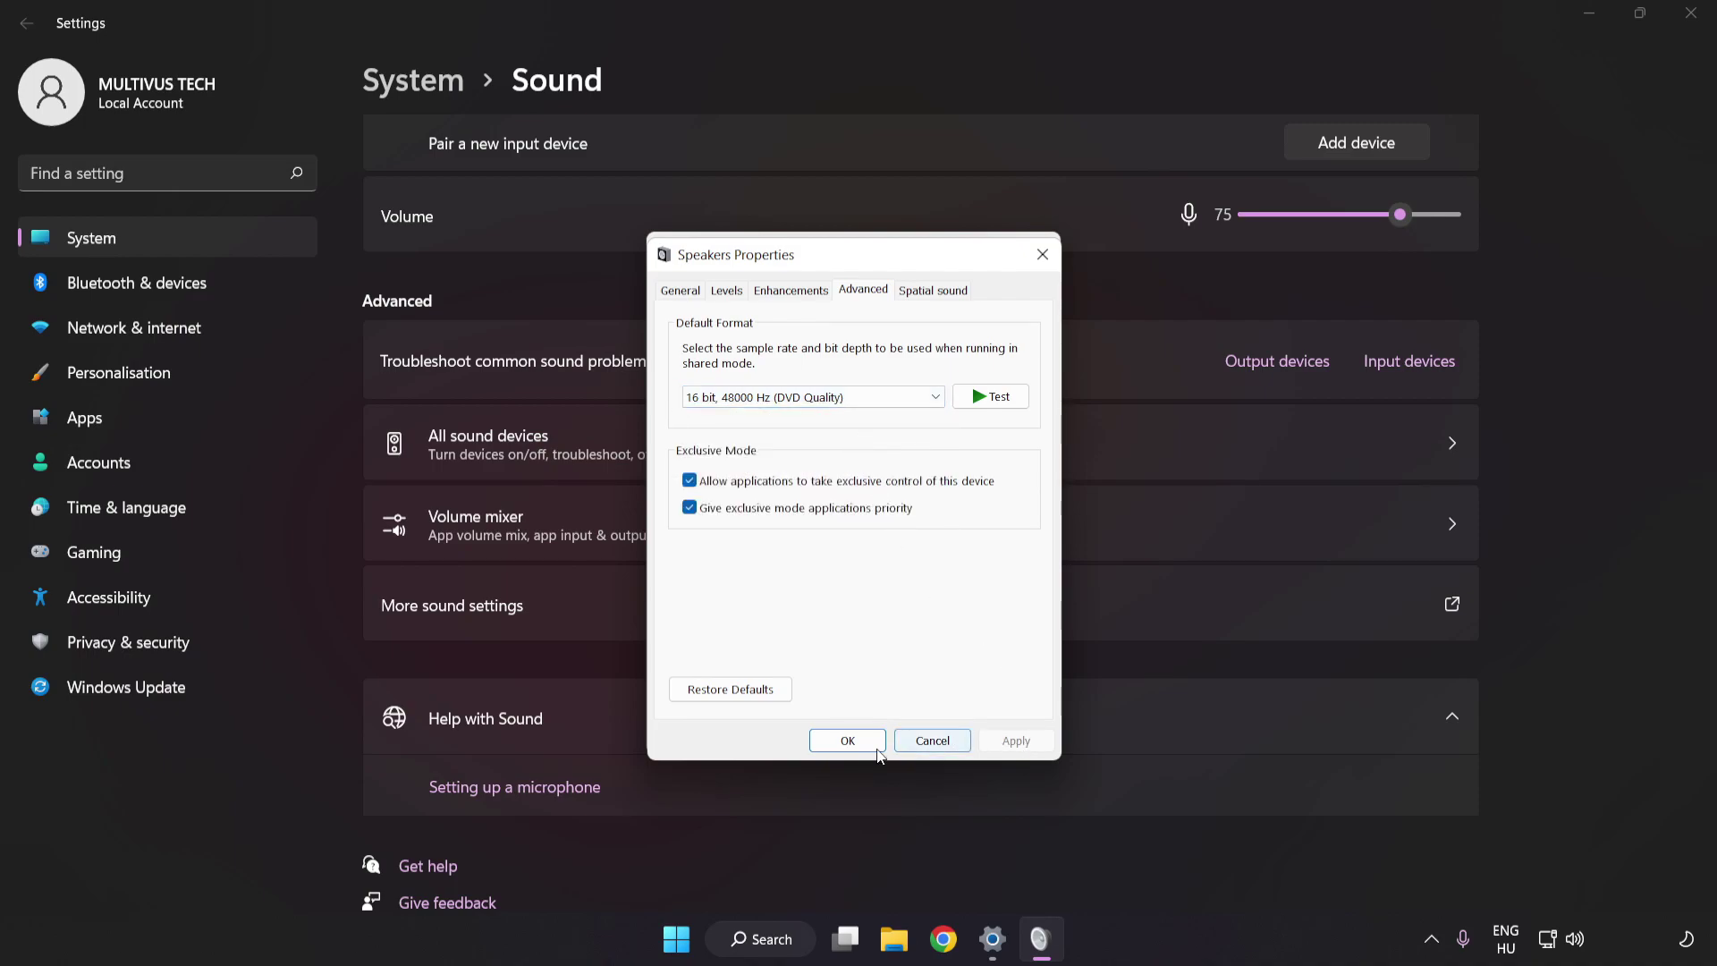
- Confirm Speakers Properties and the Sound dialog, then close Settings
click(846, 740)
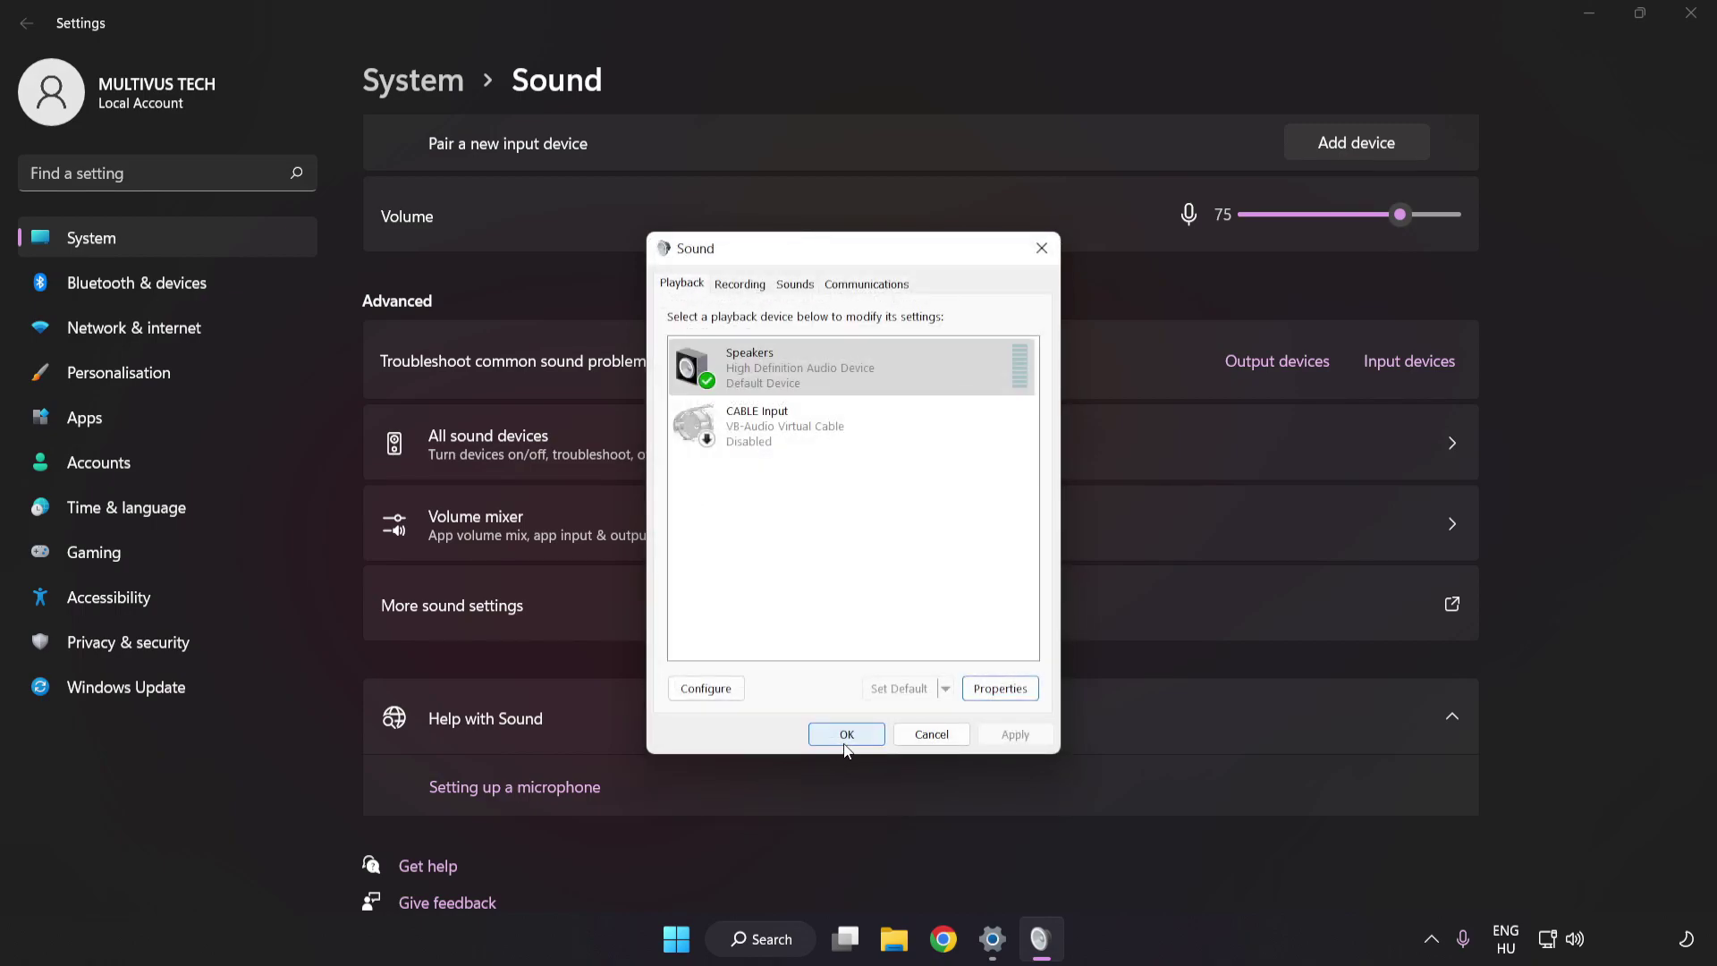
click(845, 734)
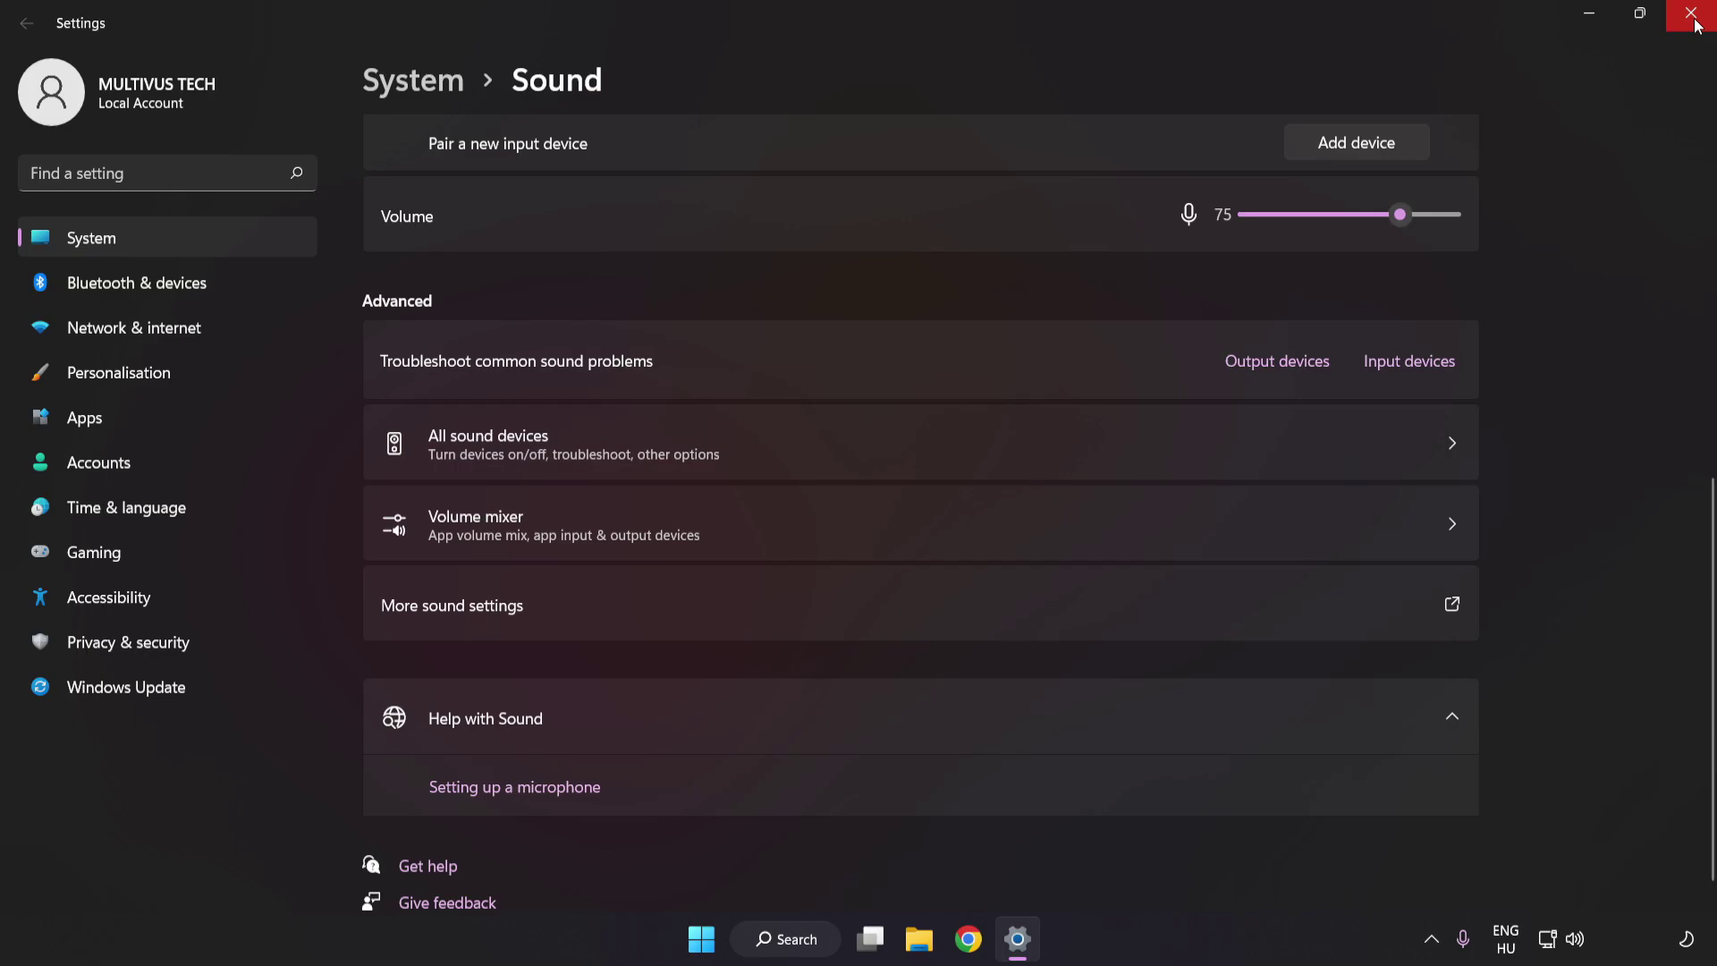
click(1695, 24)
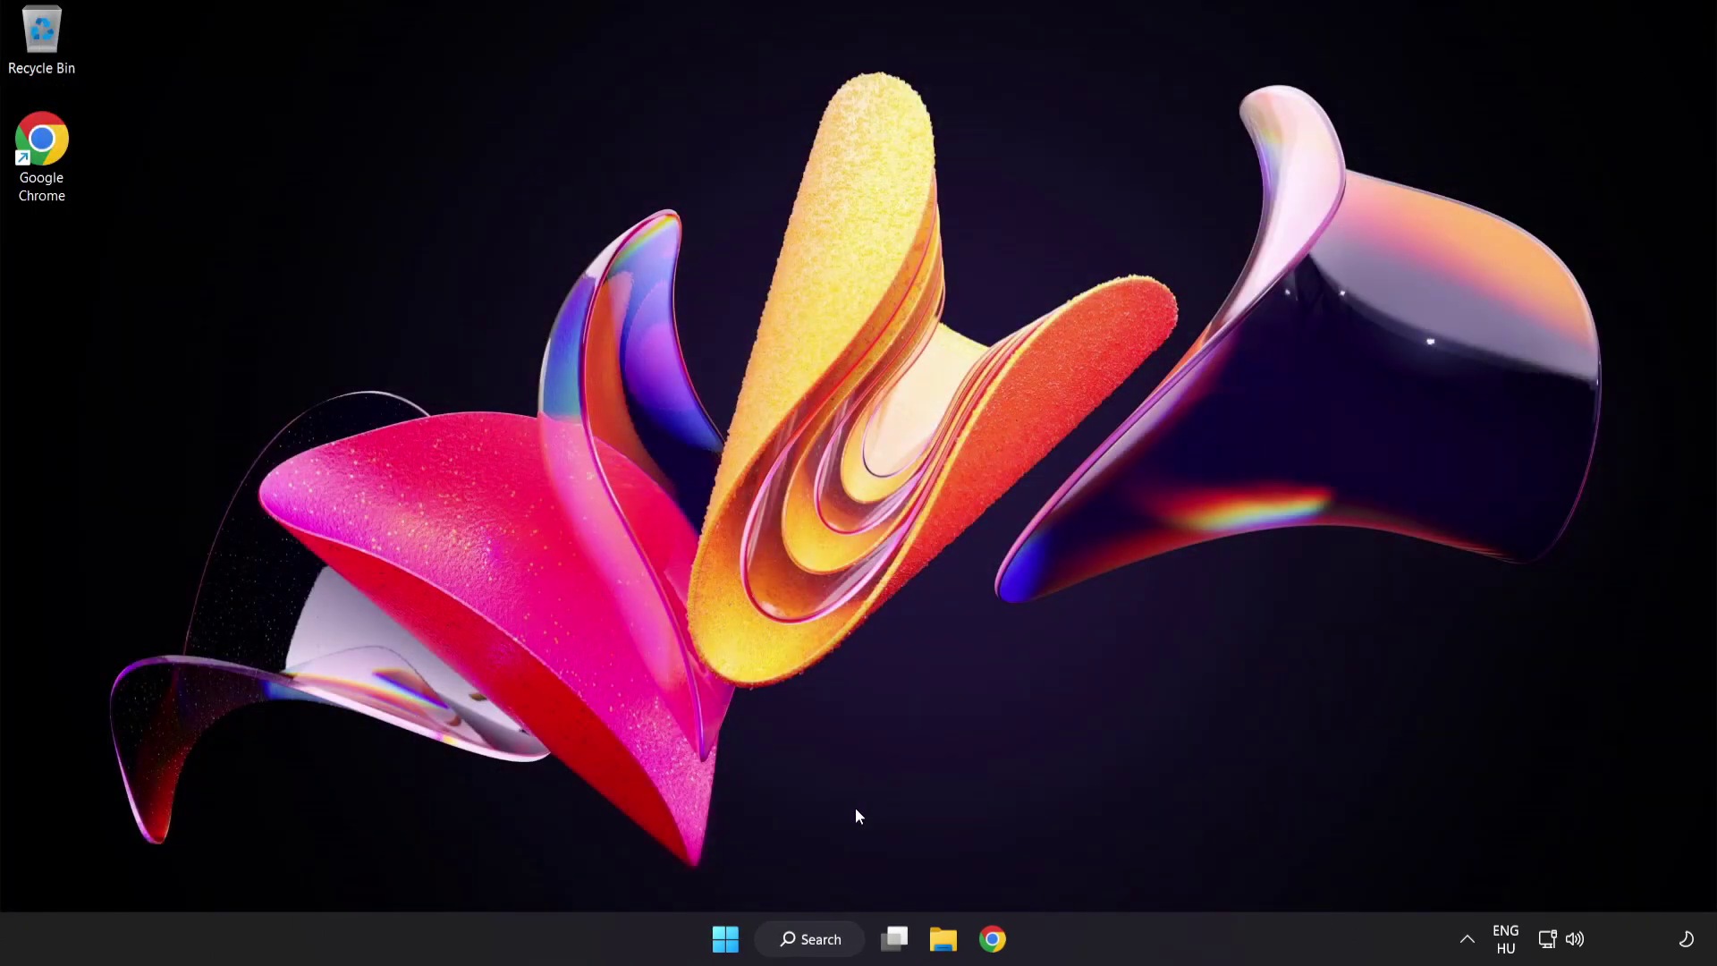
- Open the Start menu and view its power options
click(725, 940)
click(1136, 863)
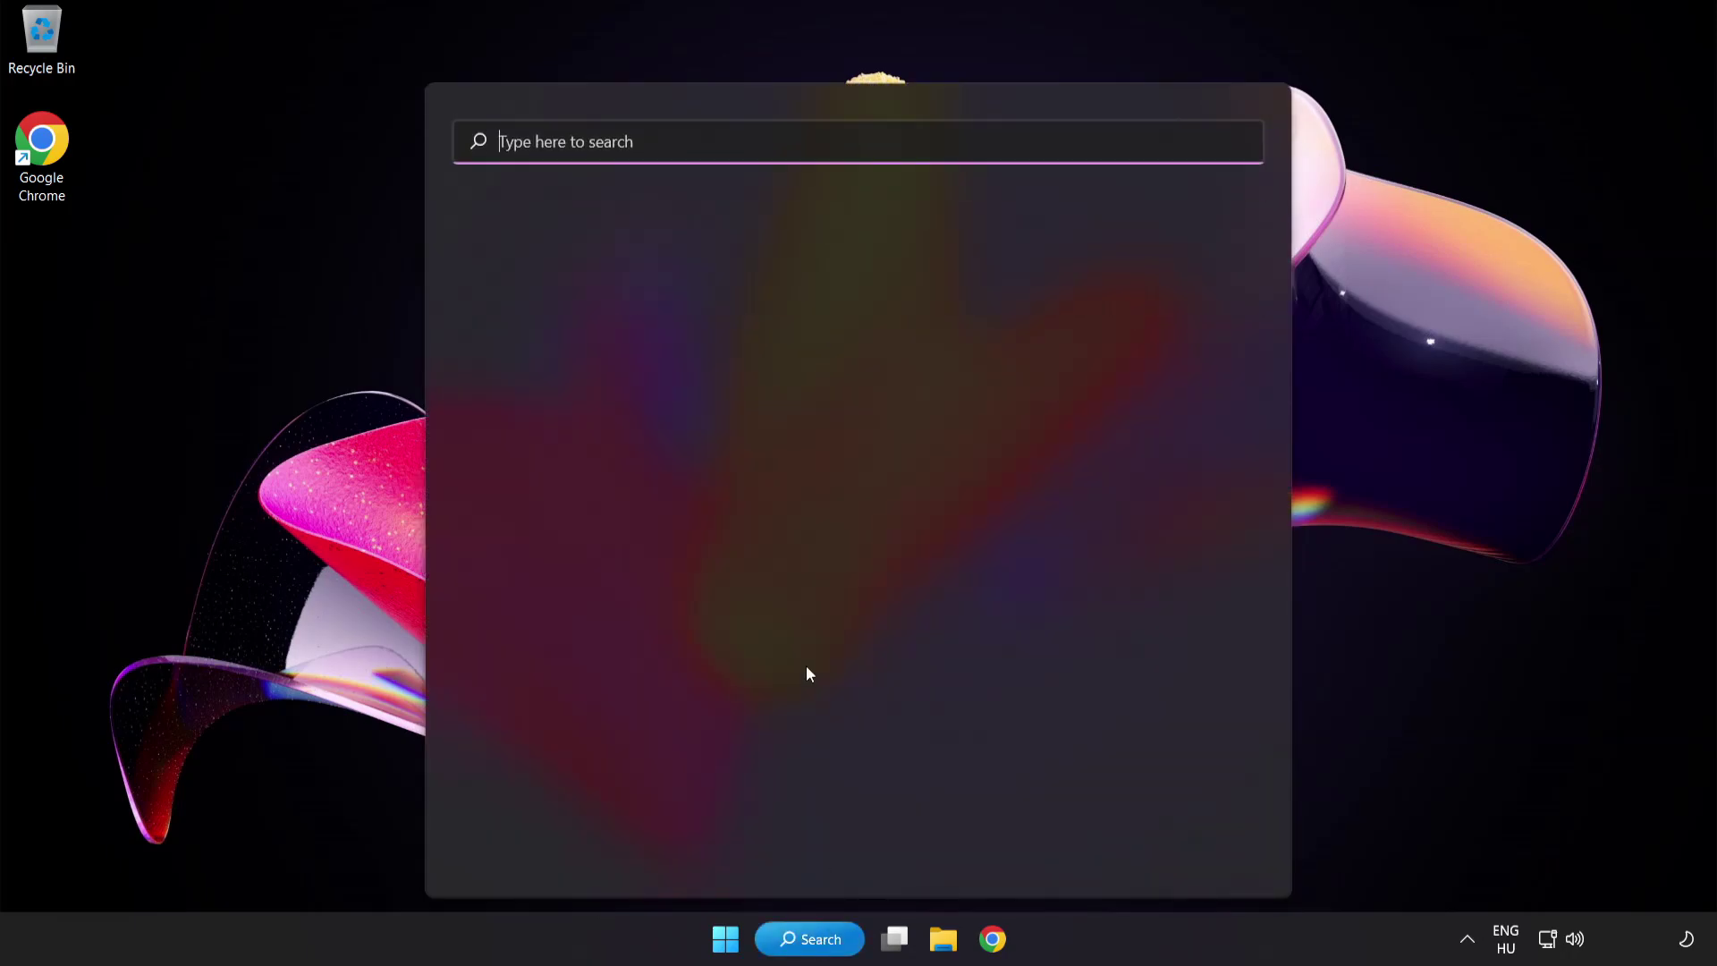
text(dev)
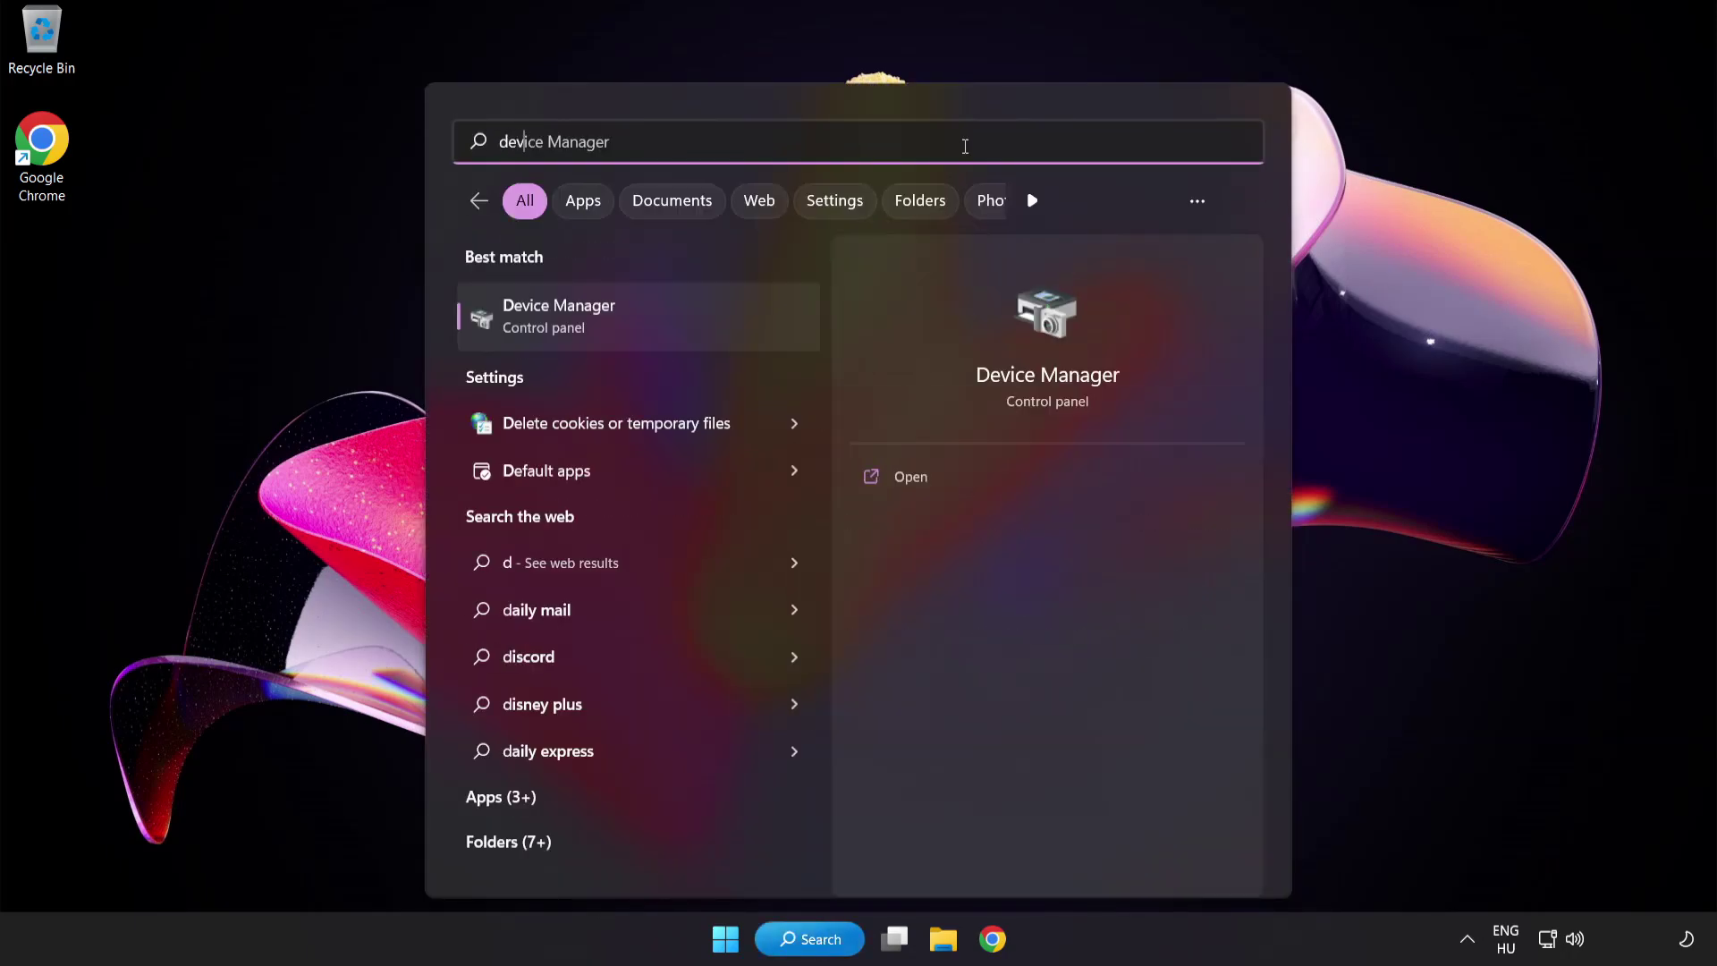
text(ice manager)
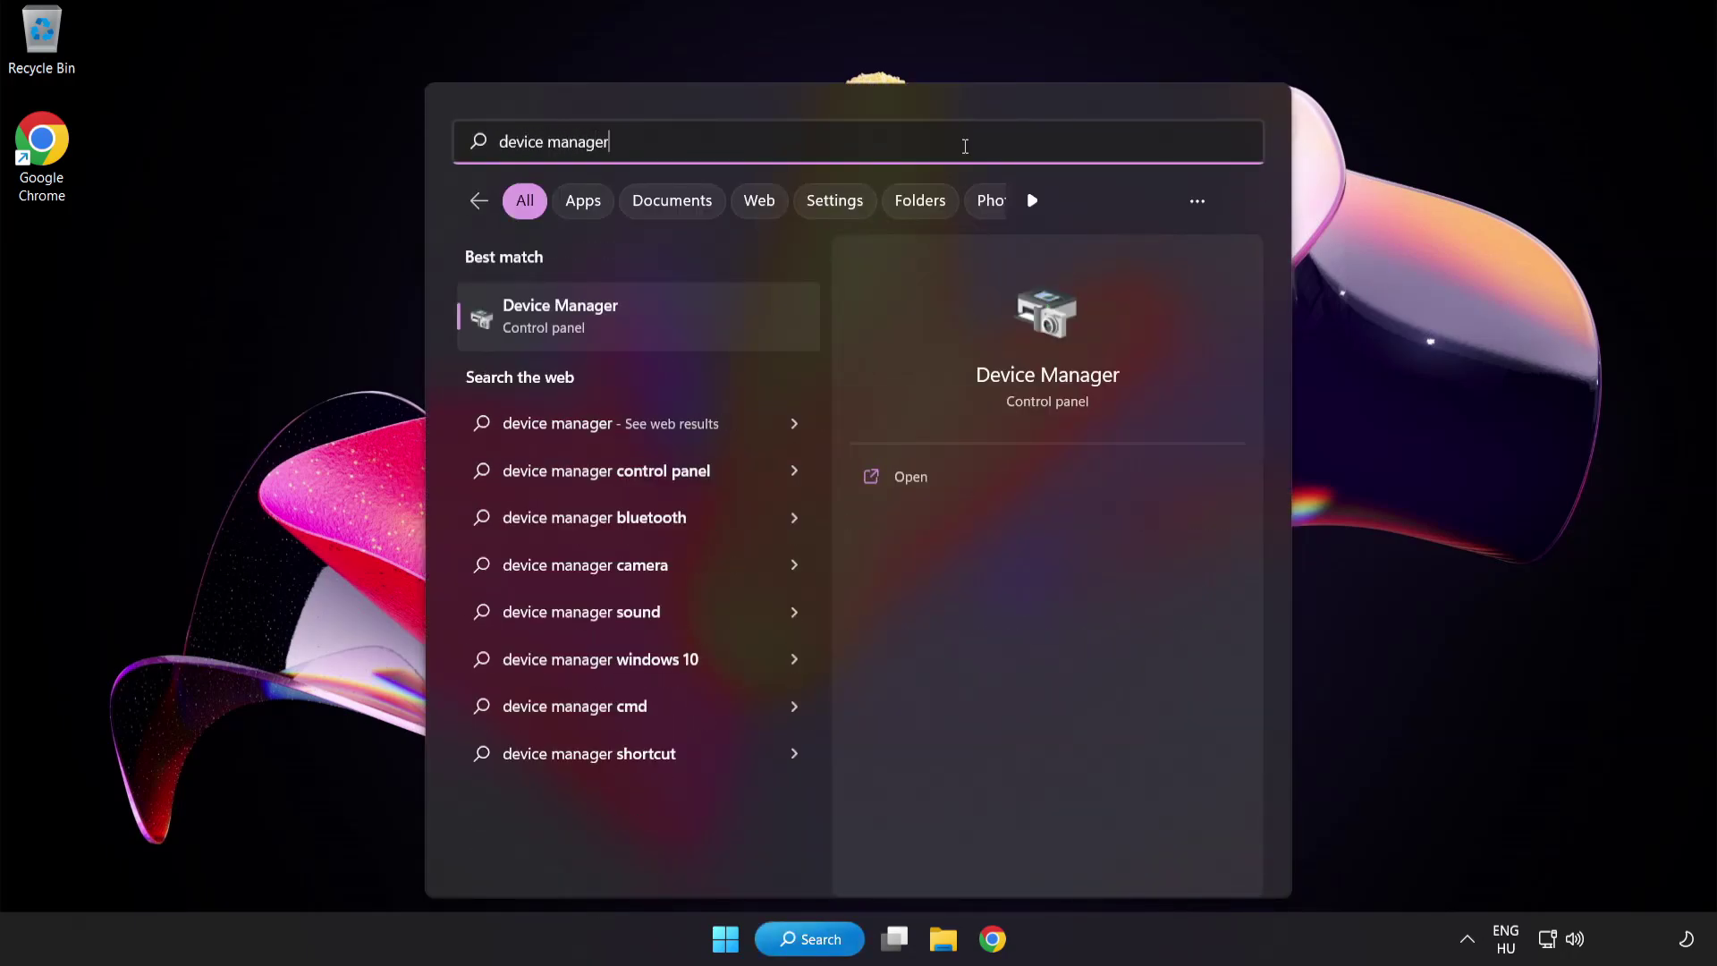
- In Device Manager, expand Sound, video and game controllers and bring up High Definition Audio Device's menu
click(666, 322)
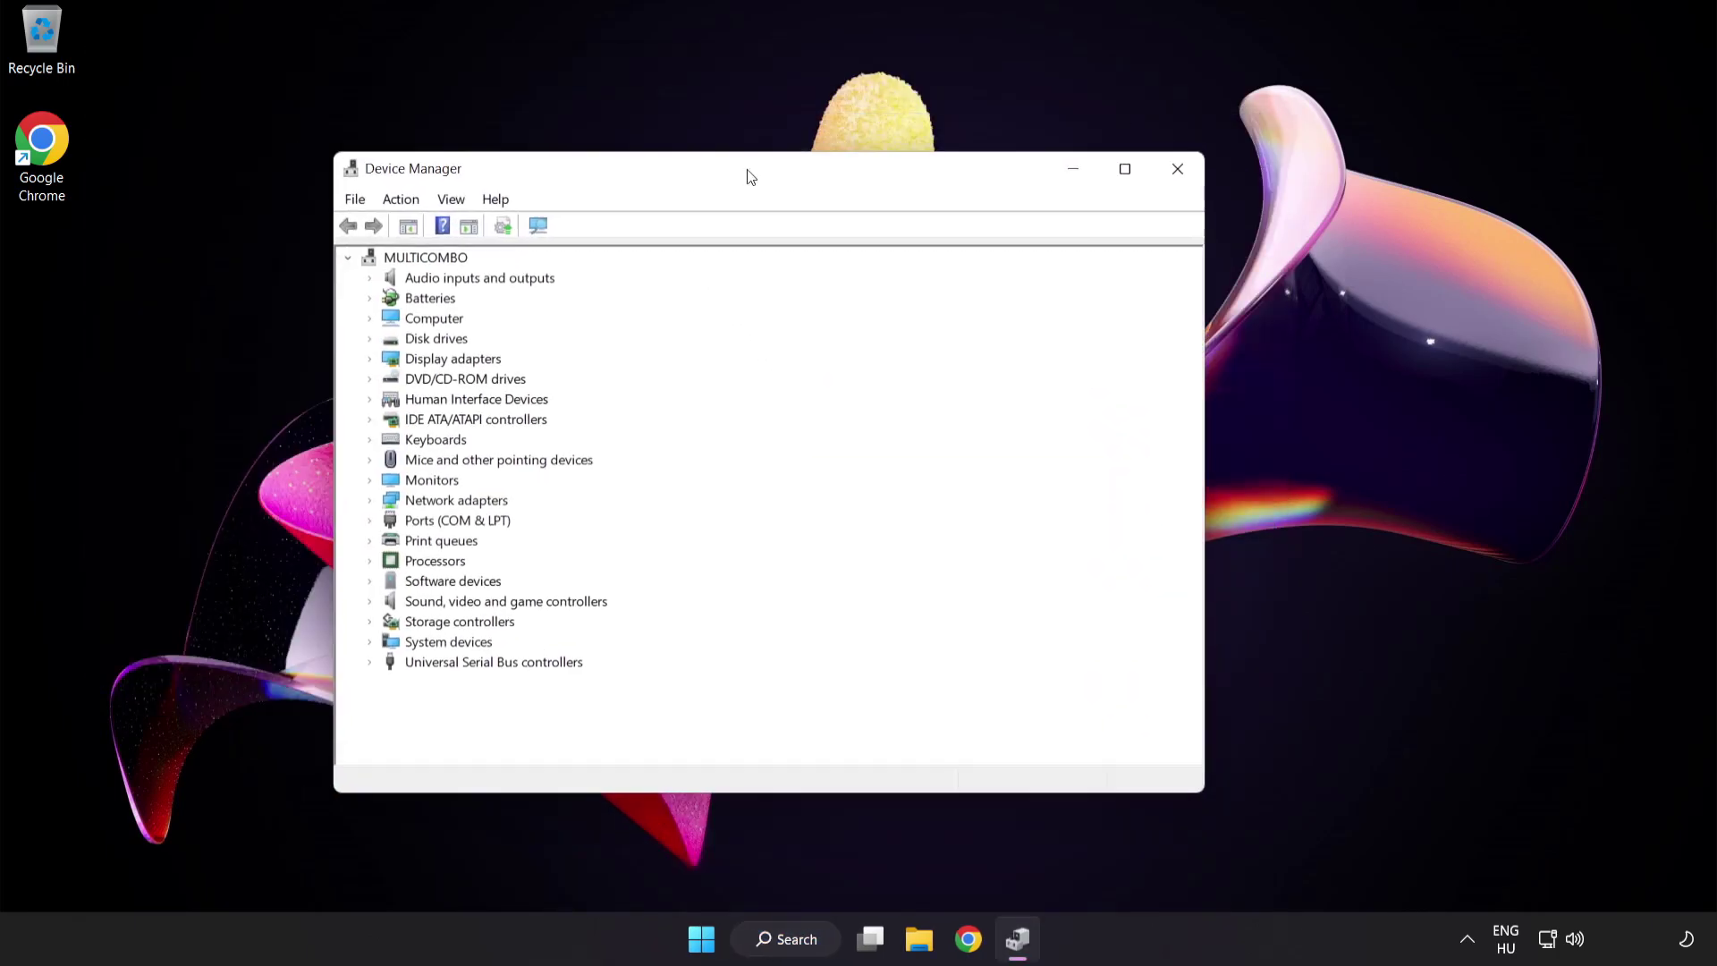
drag(505, 72, 822, 185)
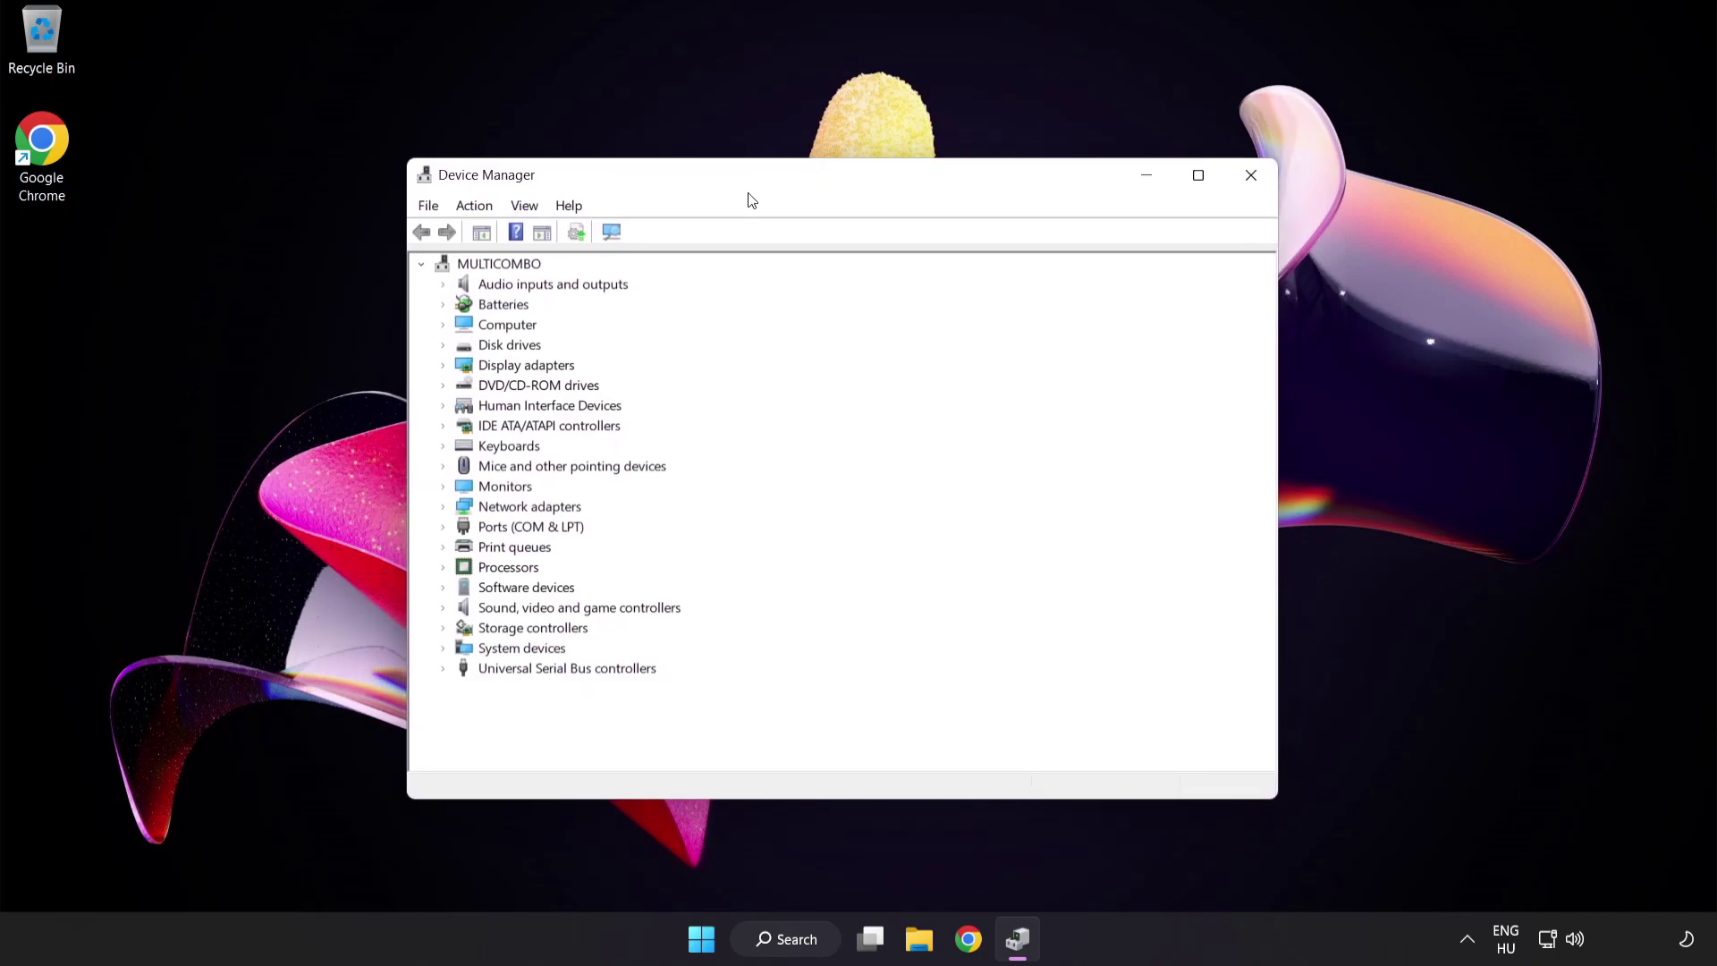
click(468, 607)
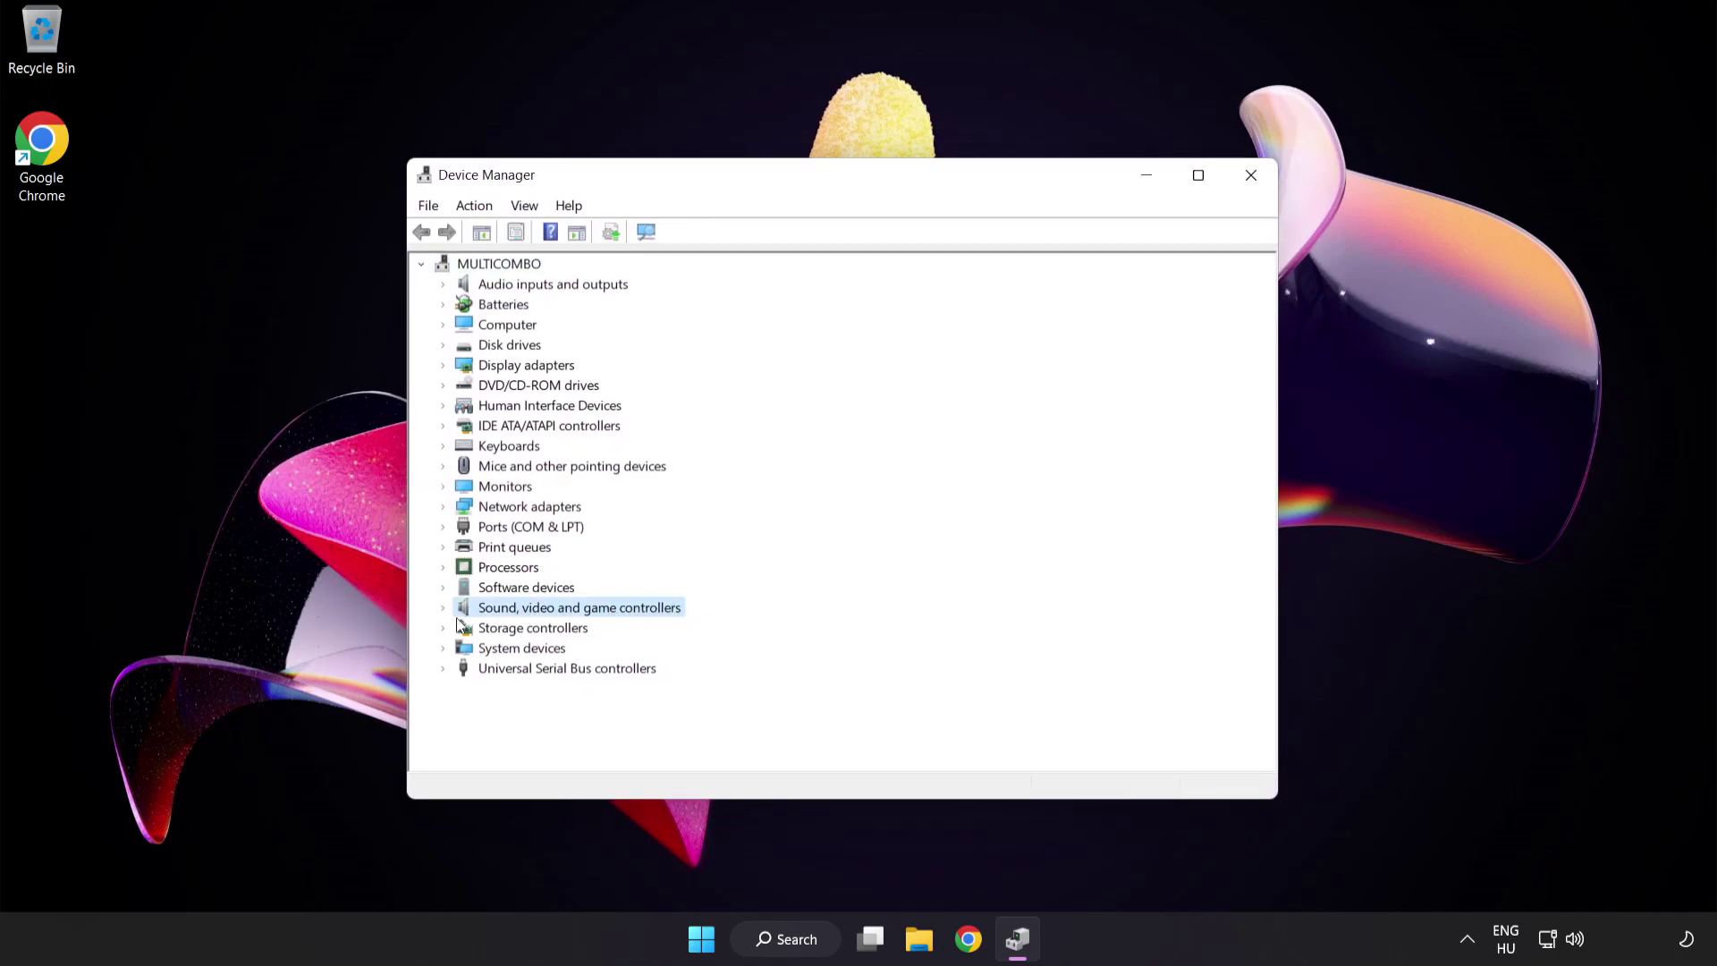
click(444, 613)
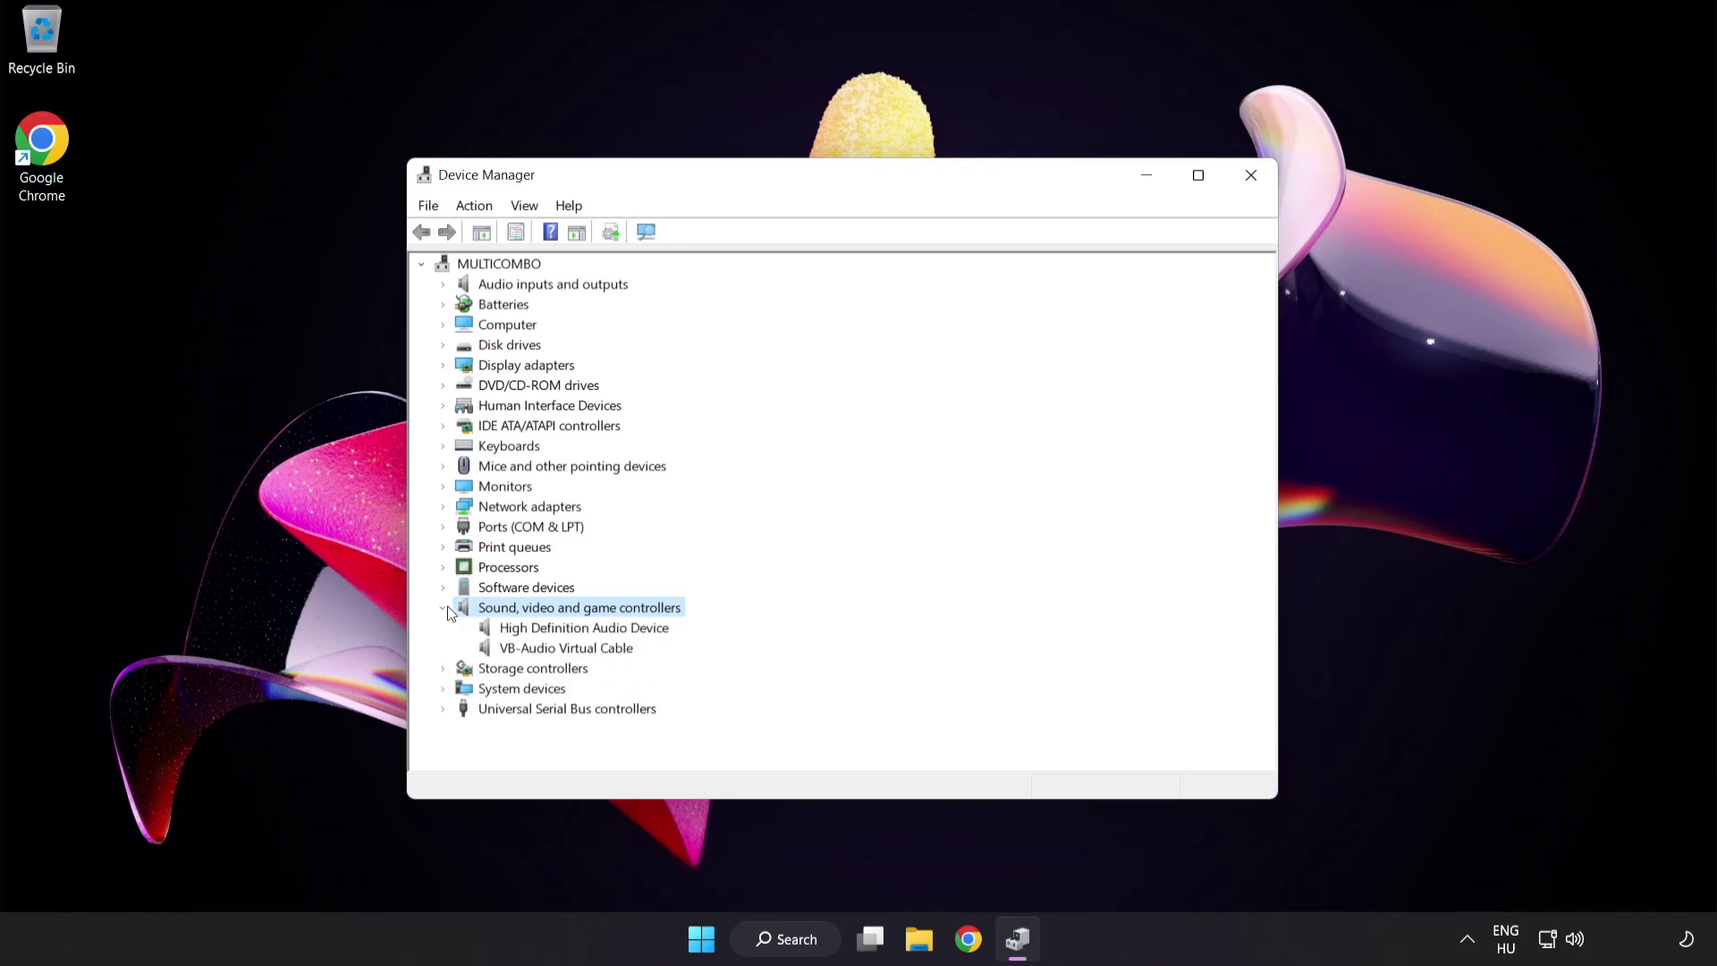
click(518, 628)
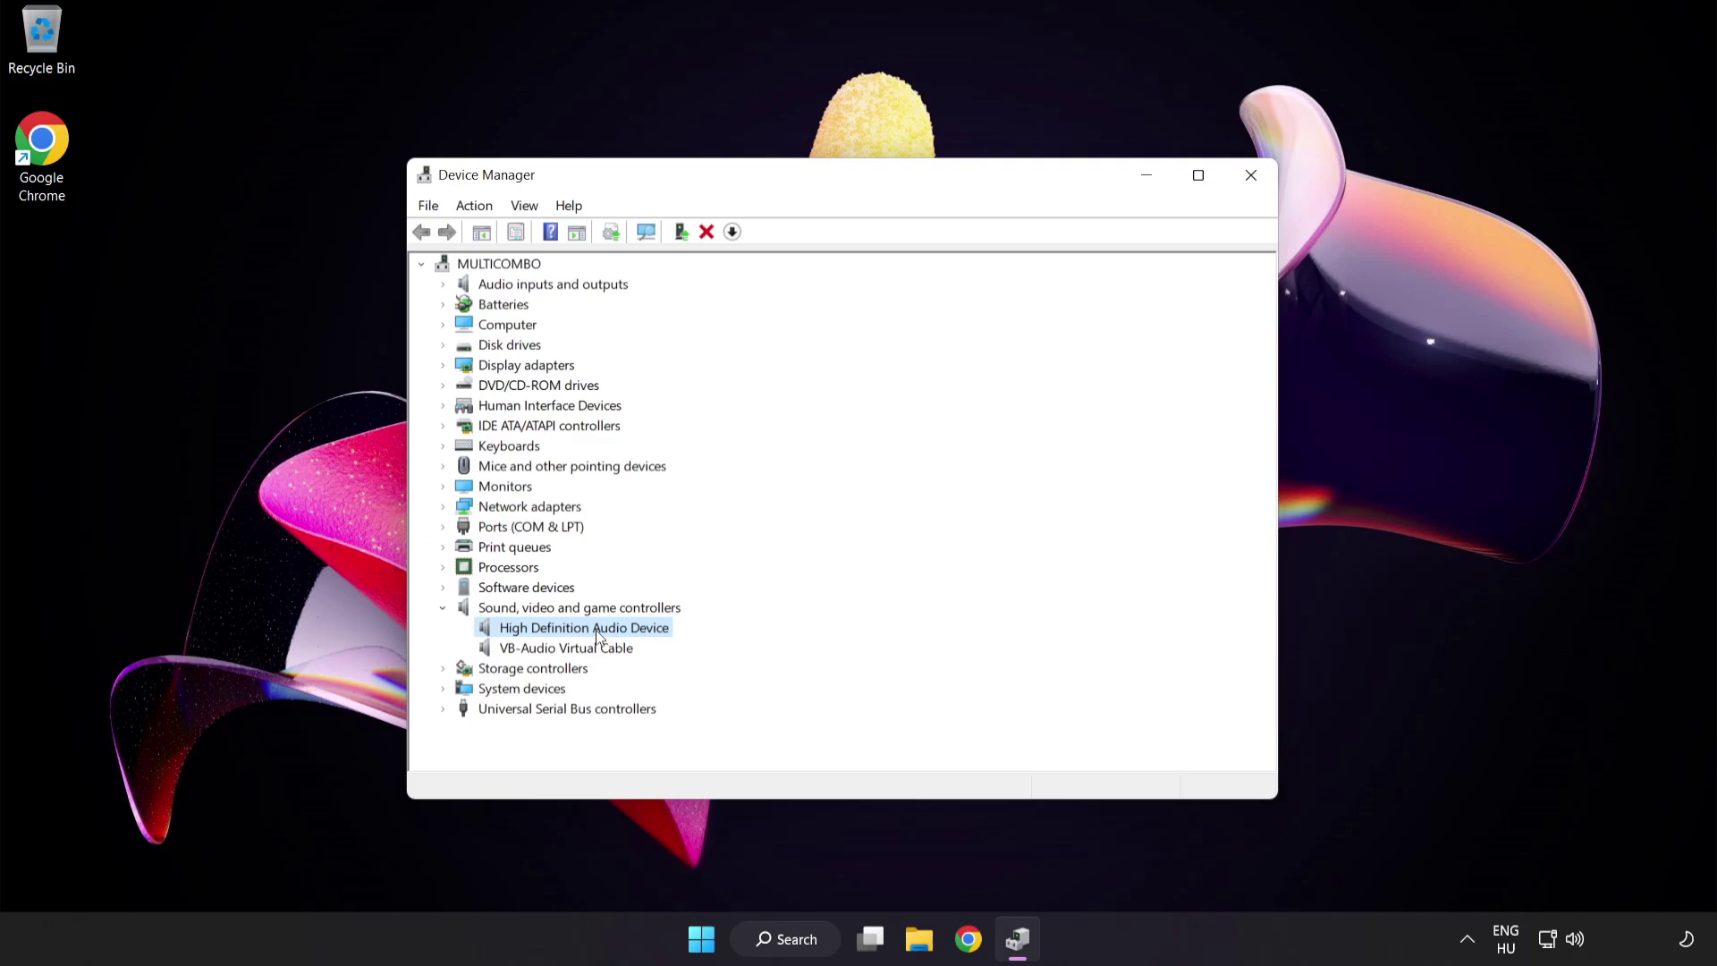
right_click(595, 630)
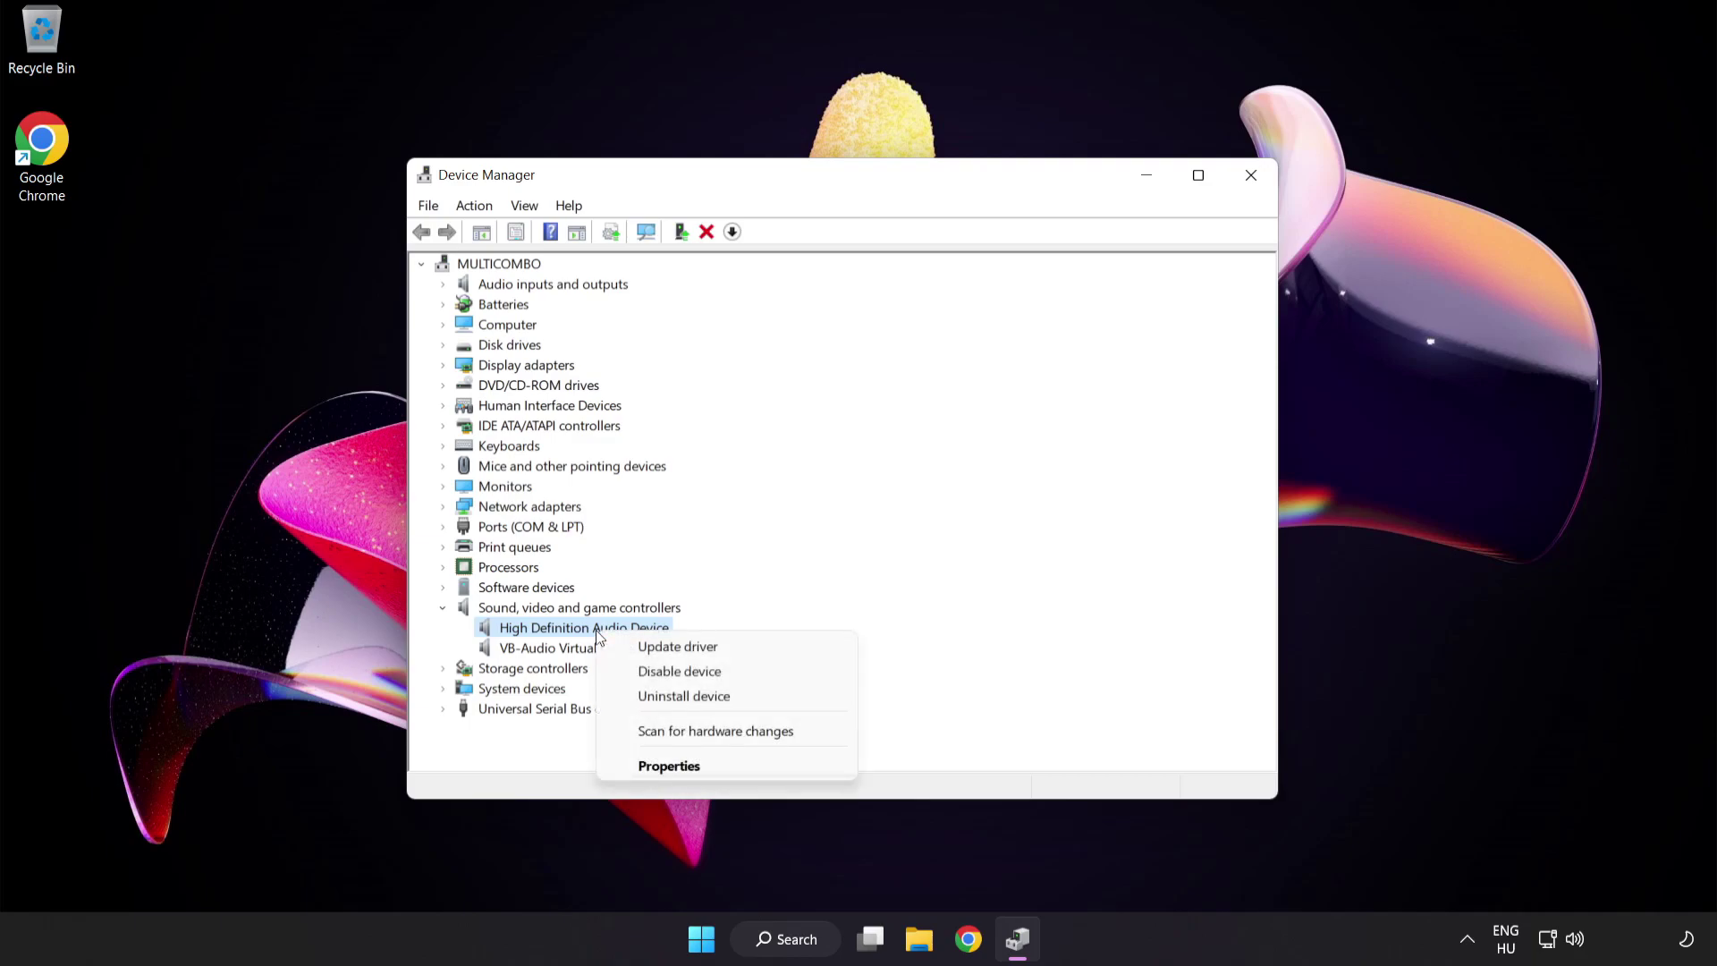
- Reinstall the High Definition Audio Device driver from the compatible driver list
click(732, 657)
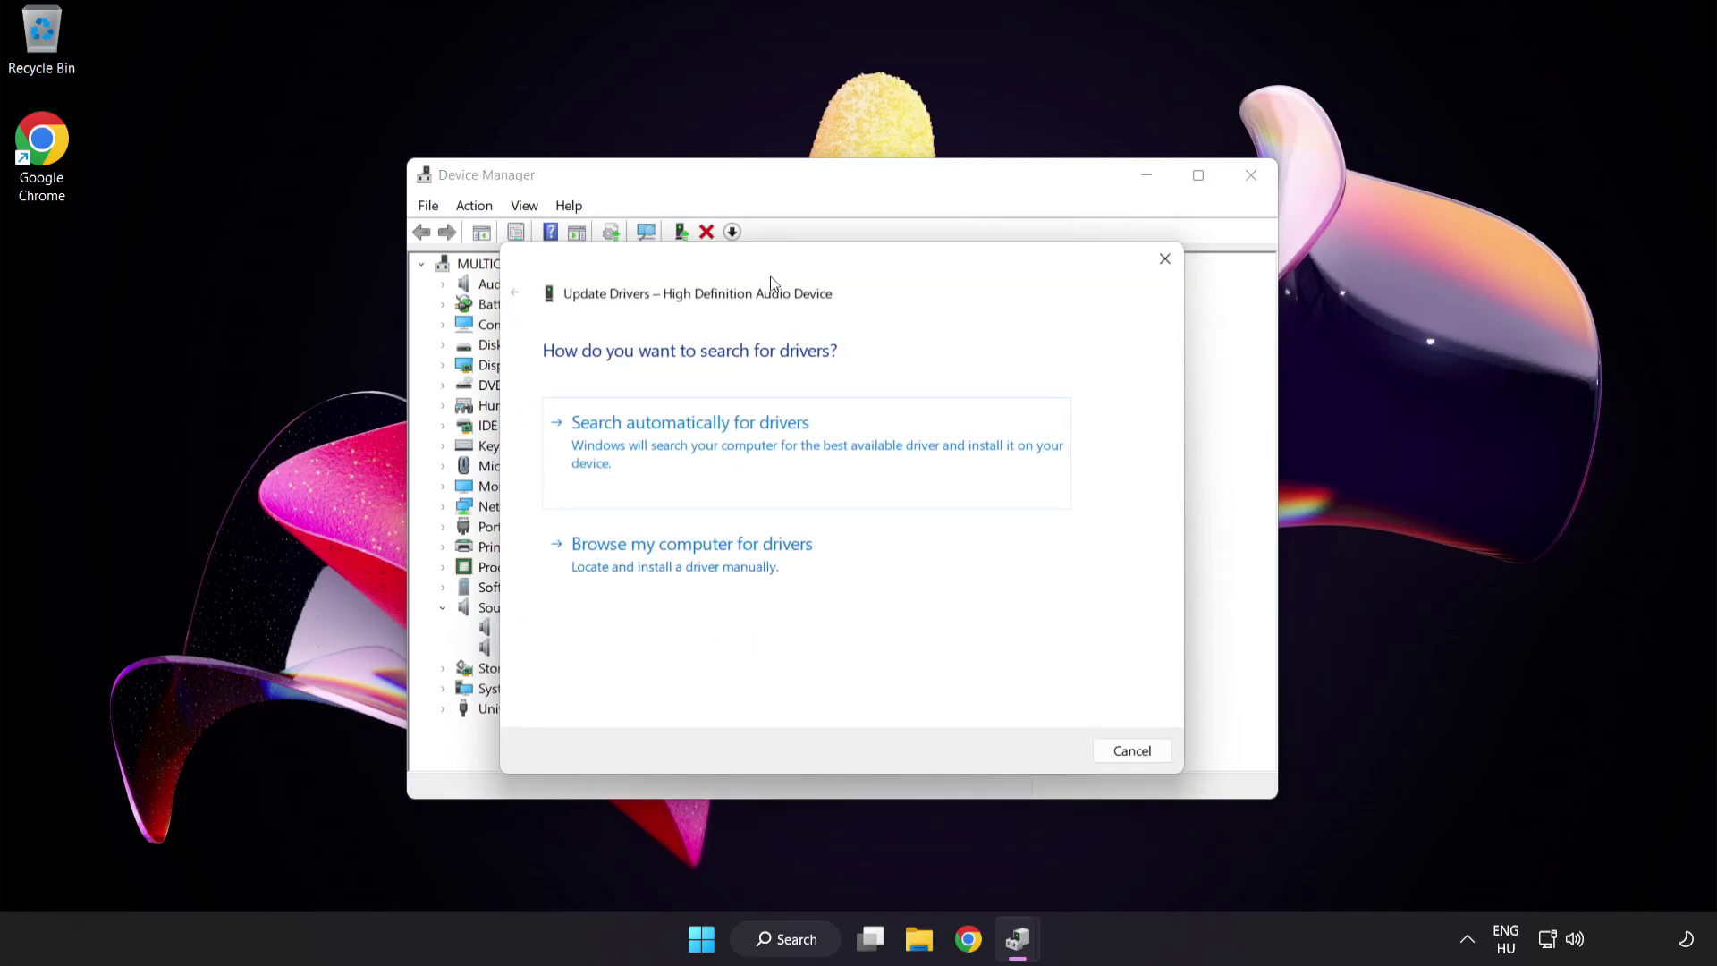
drag(776, 276, 813, 246)
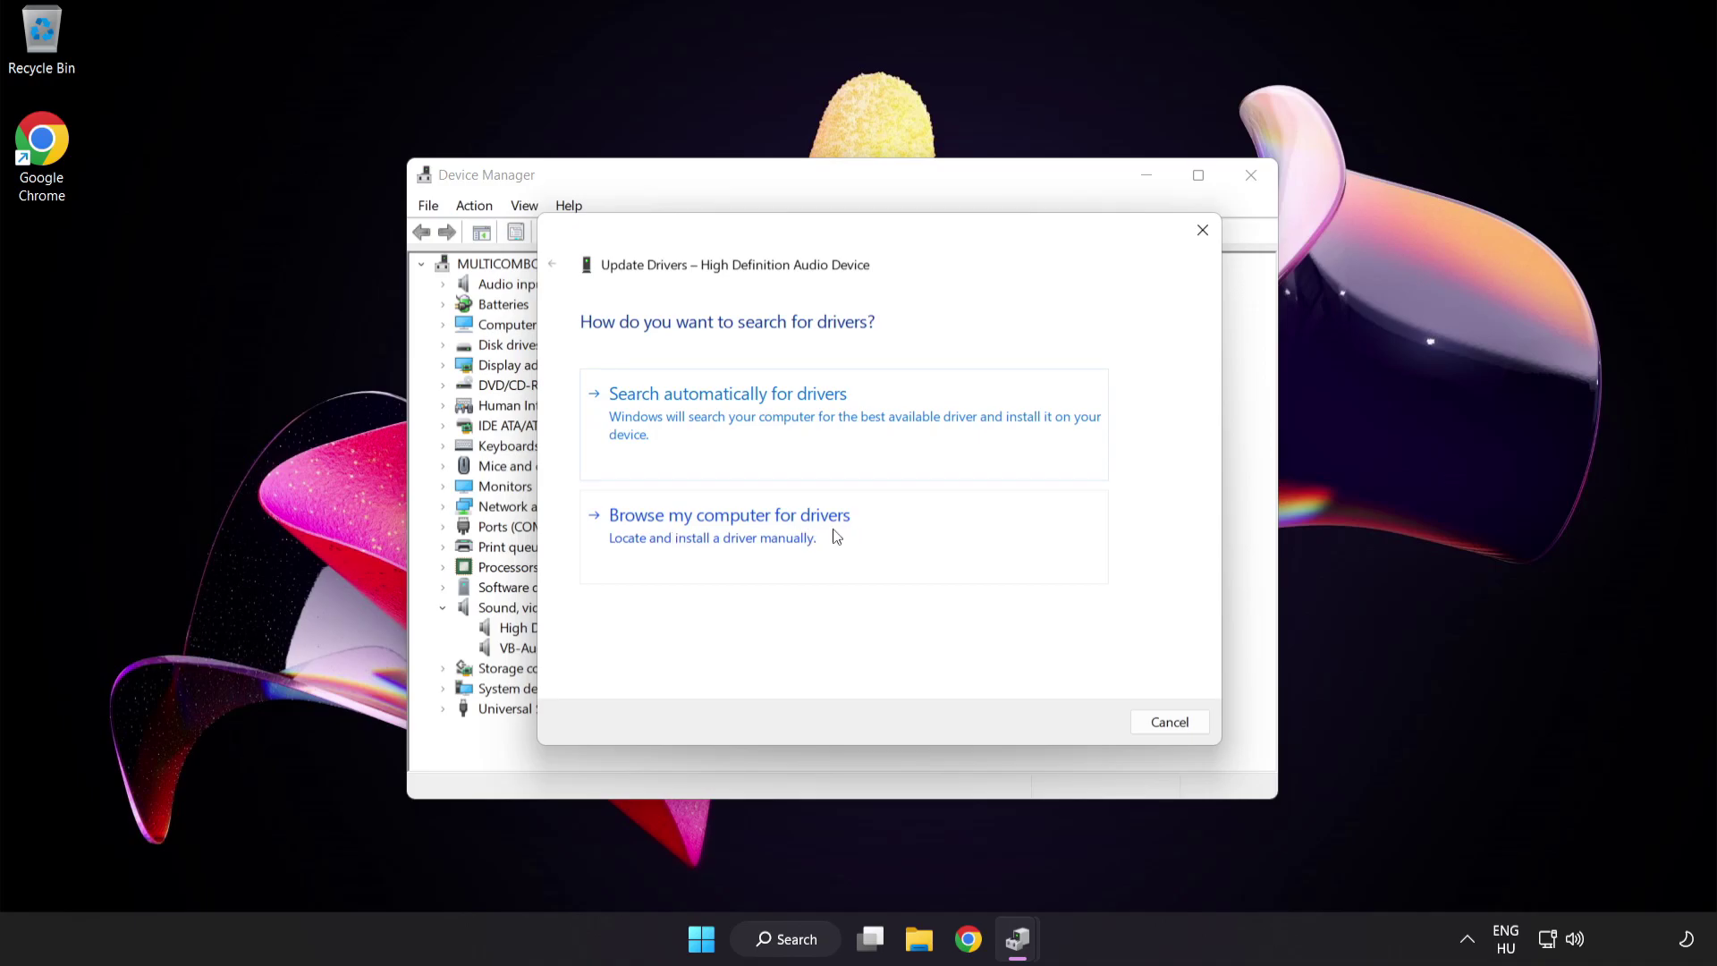
click(774, 542)
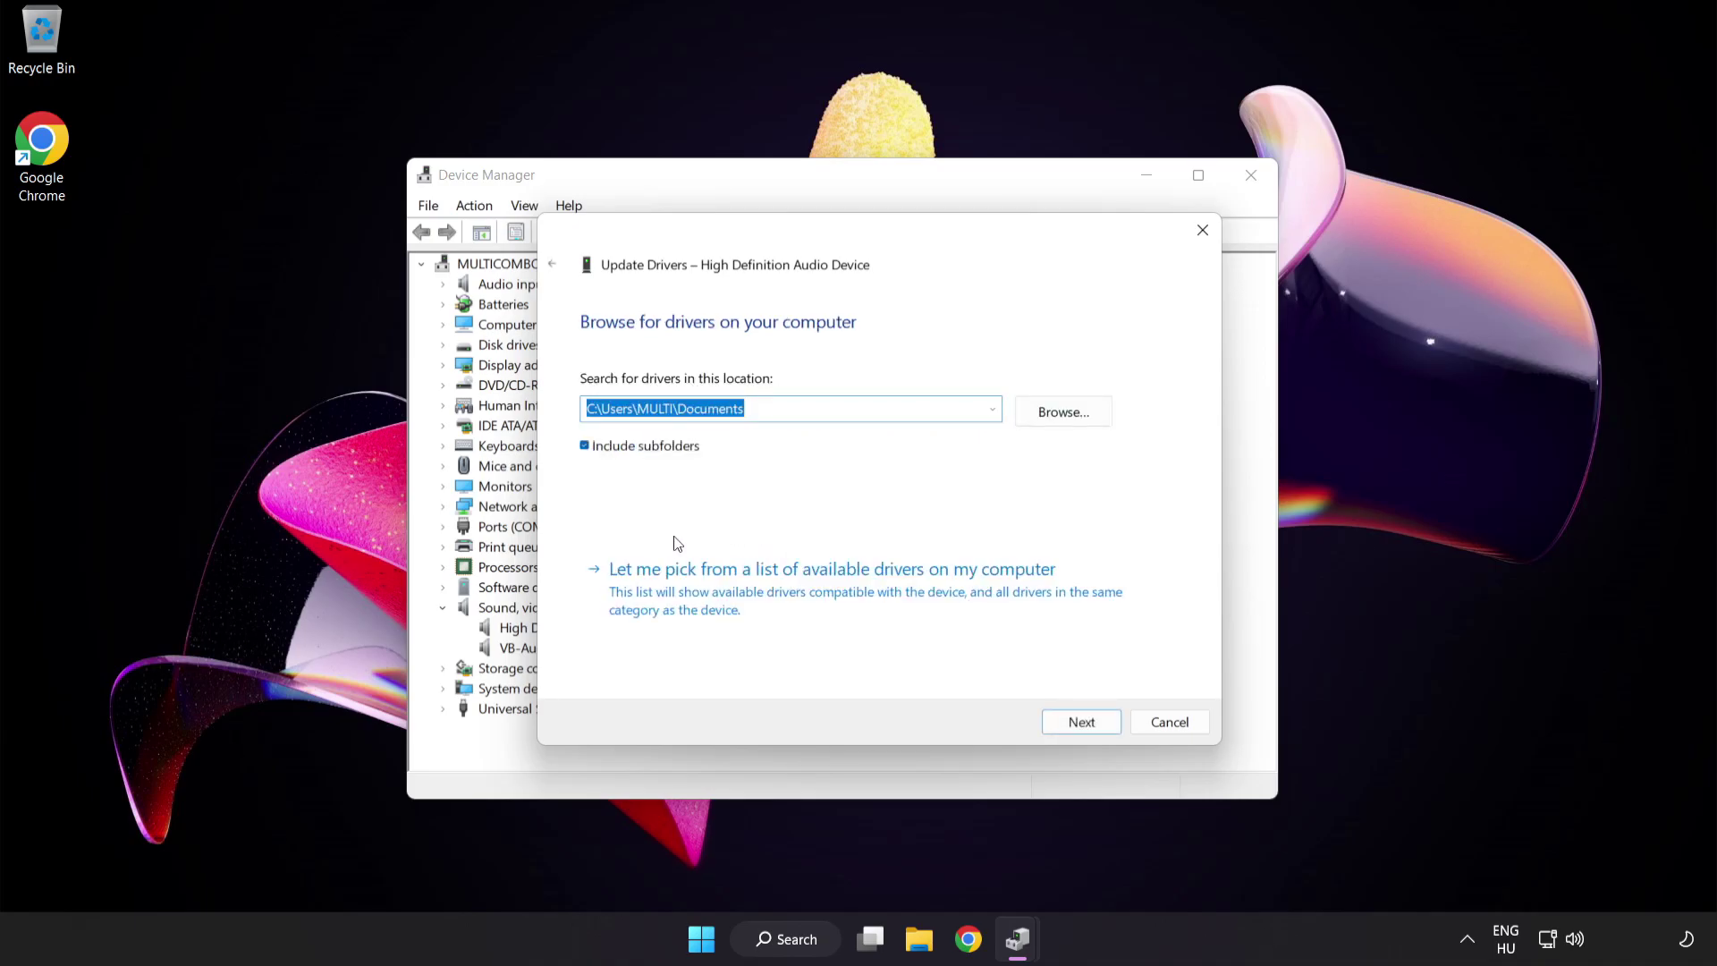
click(756, 606)
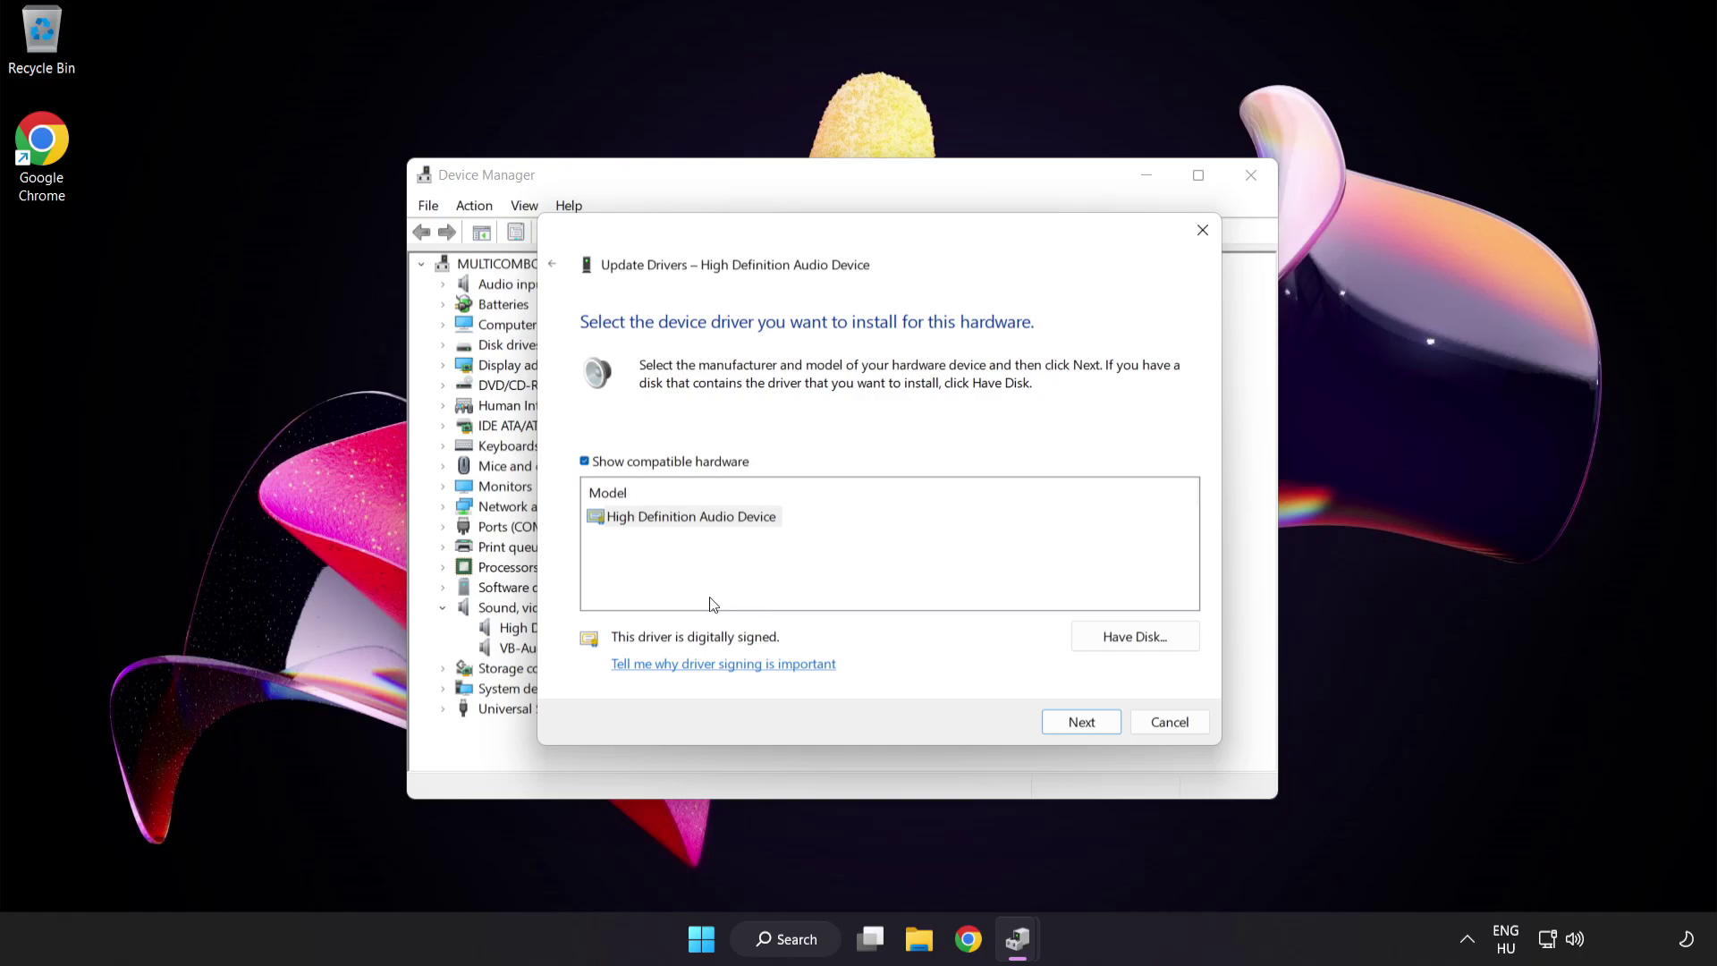
click(631, 524)
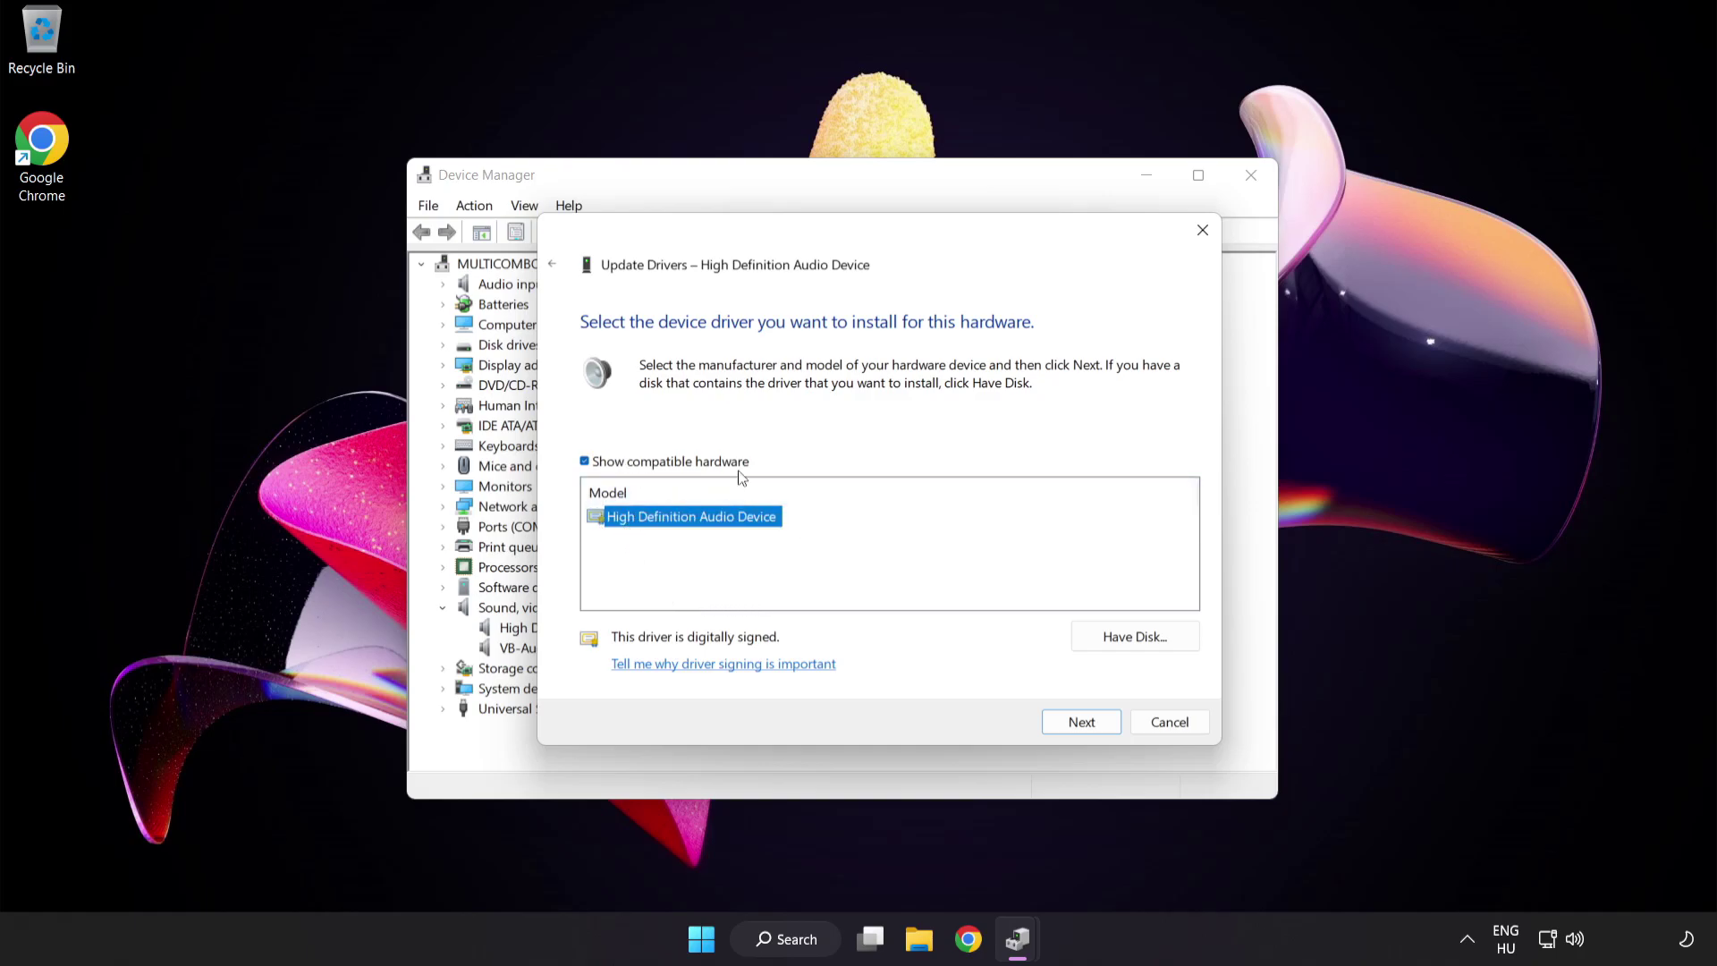
click(1095, 727)
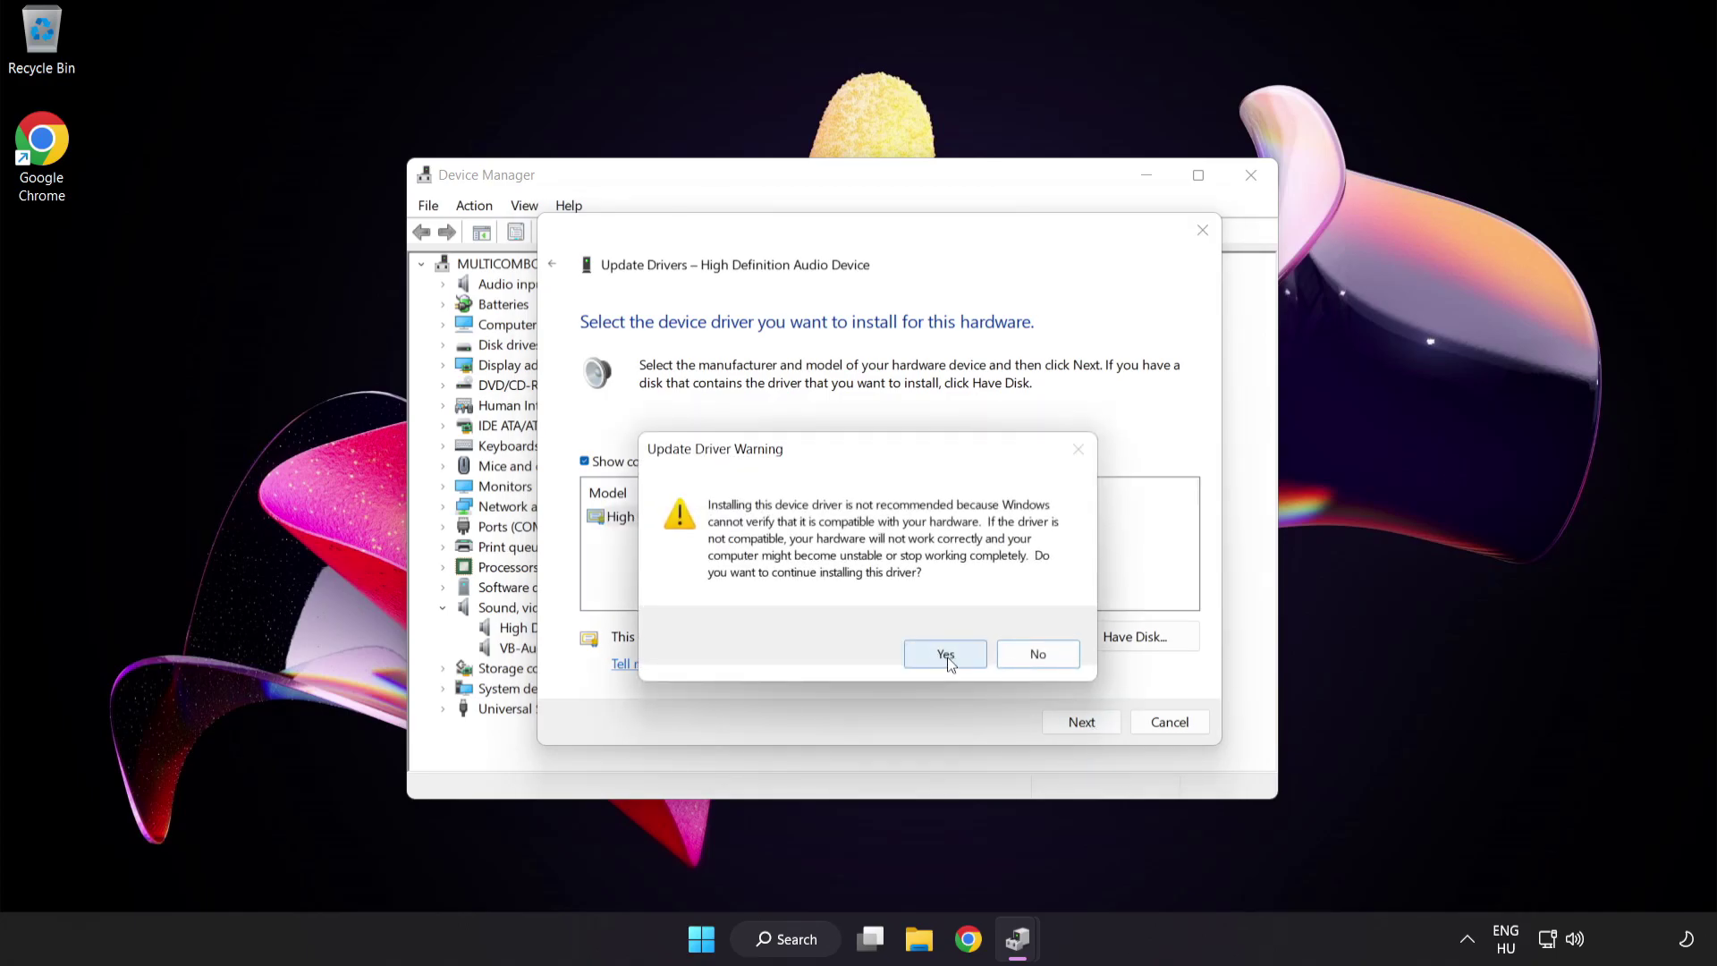
click(948, 656)
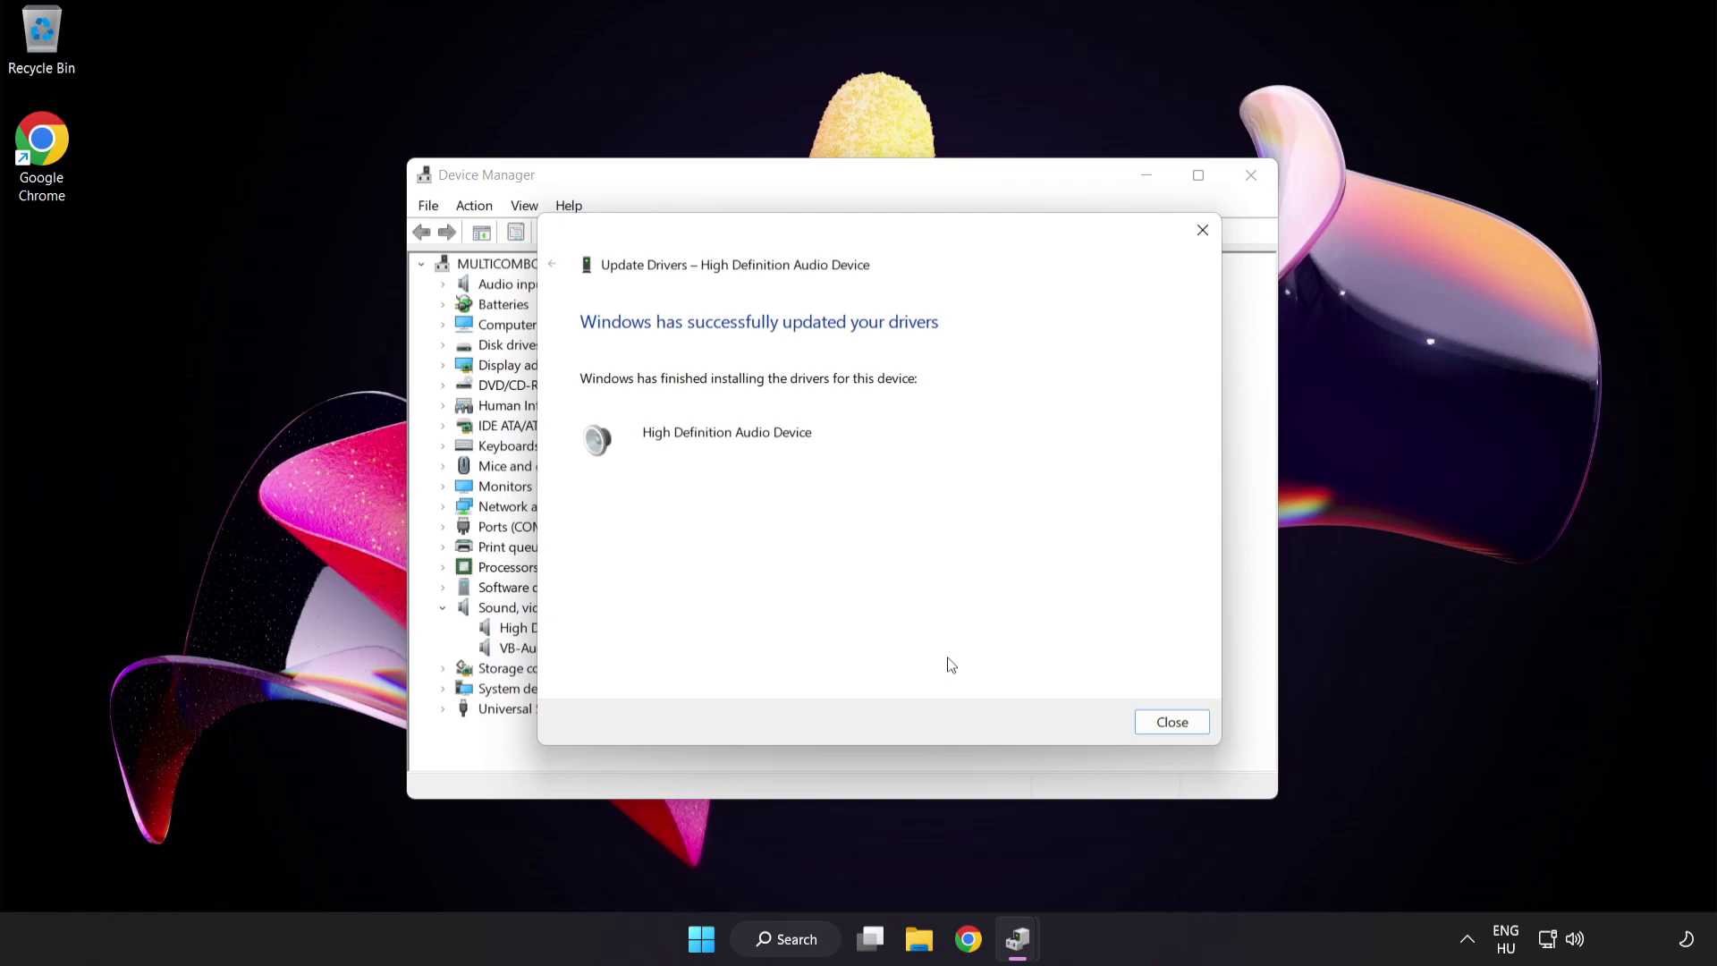
click(1181, 725)
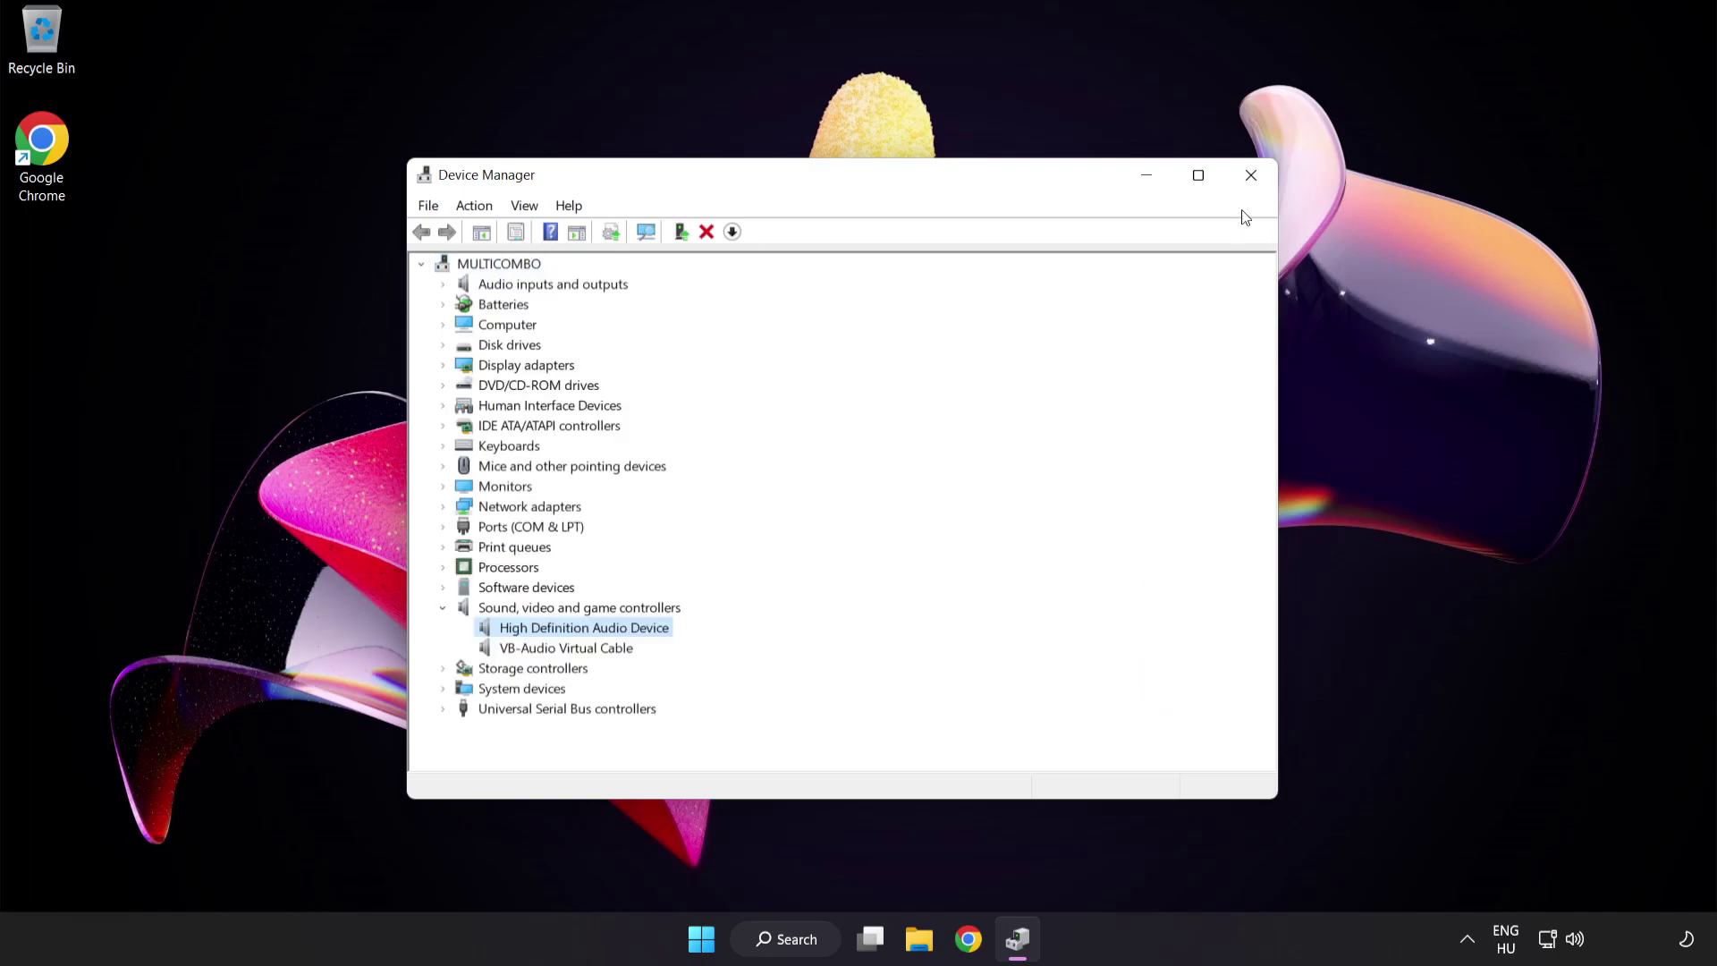
- Close Device Manager, then bring up the power options from the Start menu
click(1252, 172)
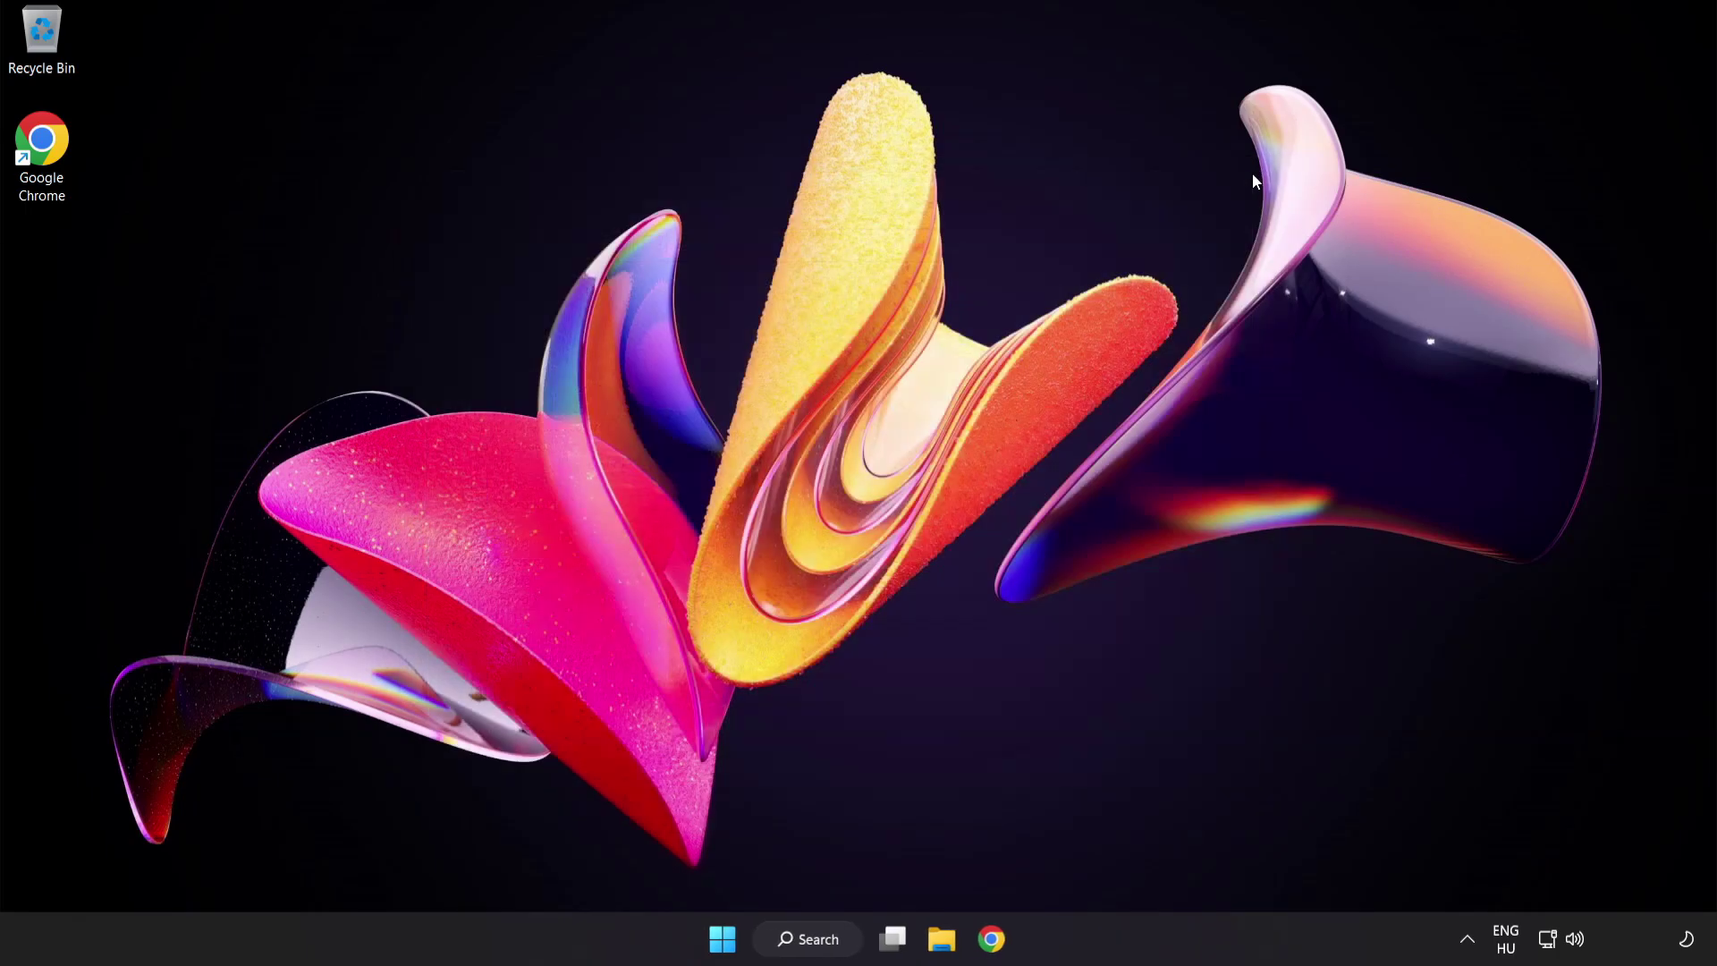
click(727, 939)
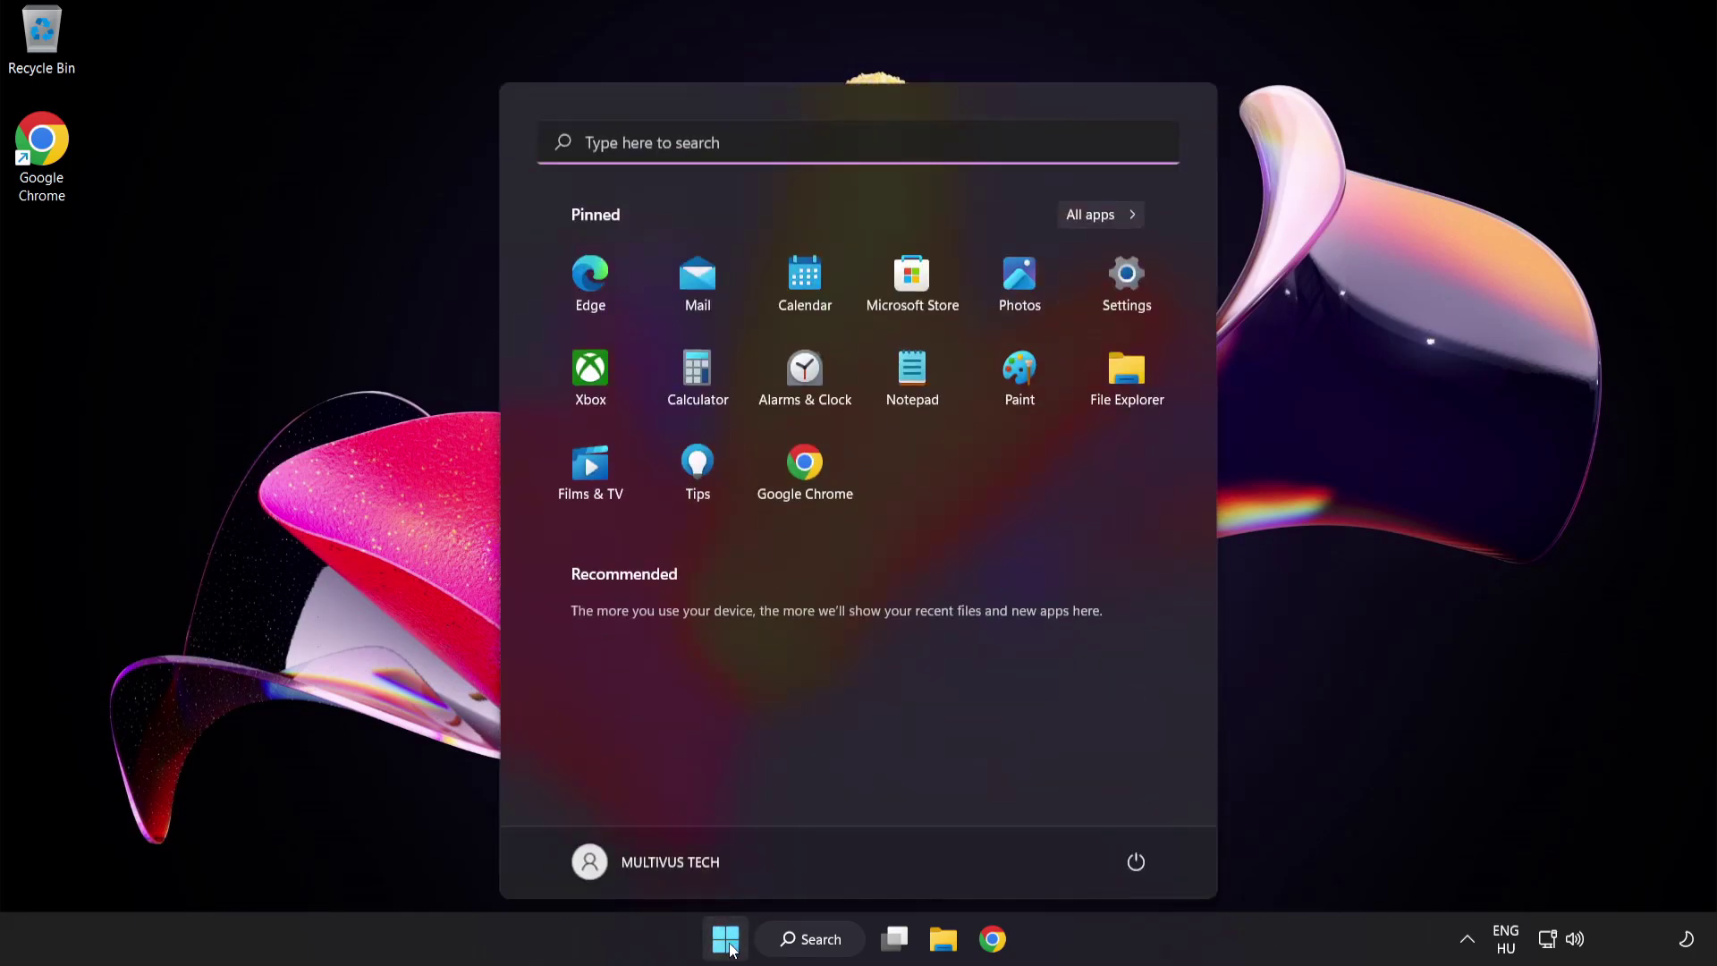
click(1137, 862)
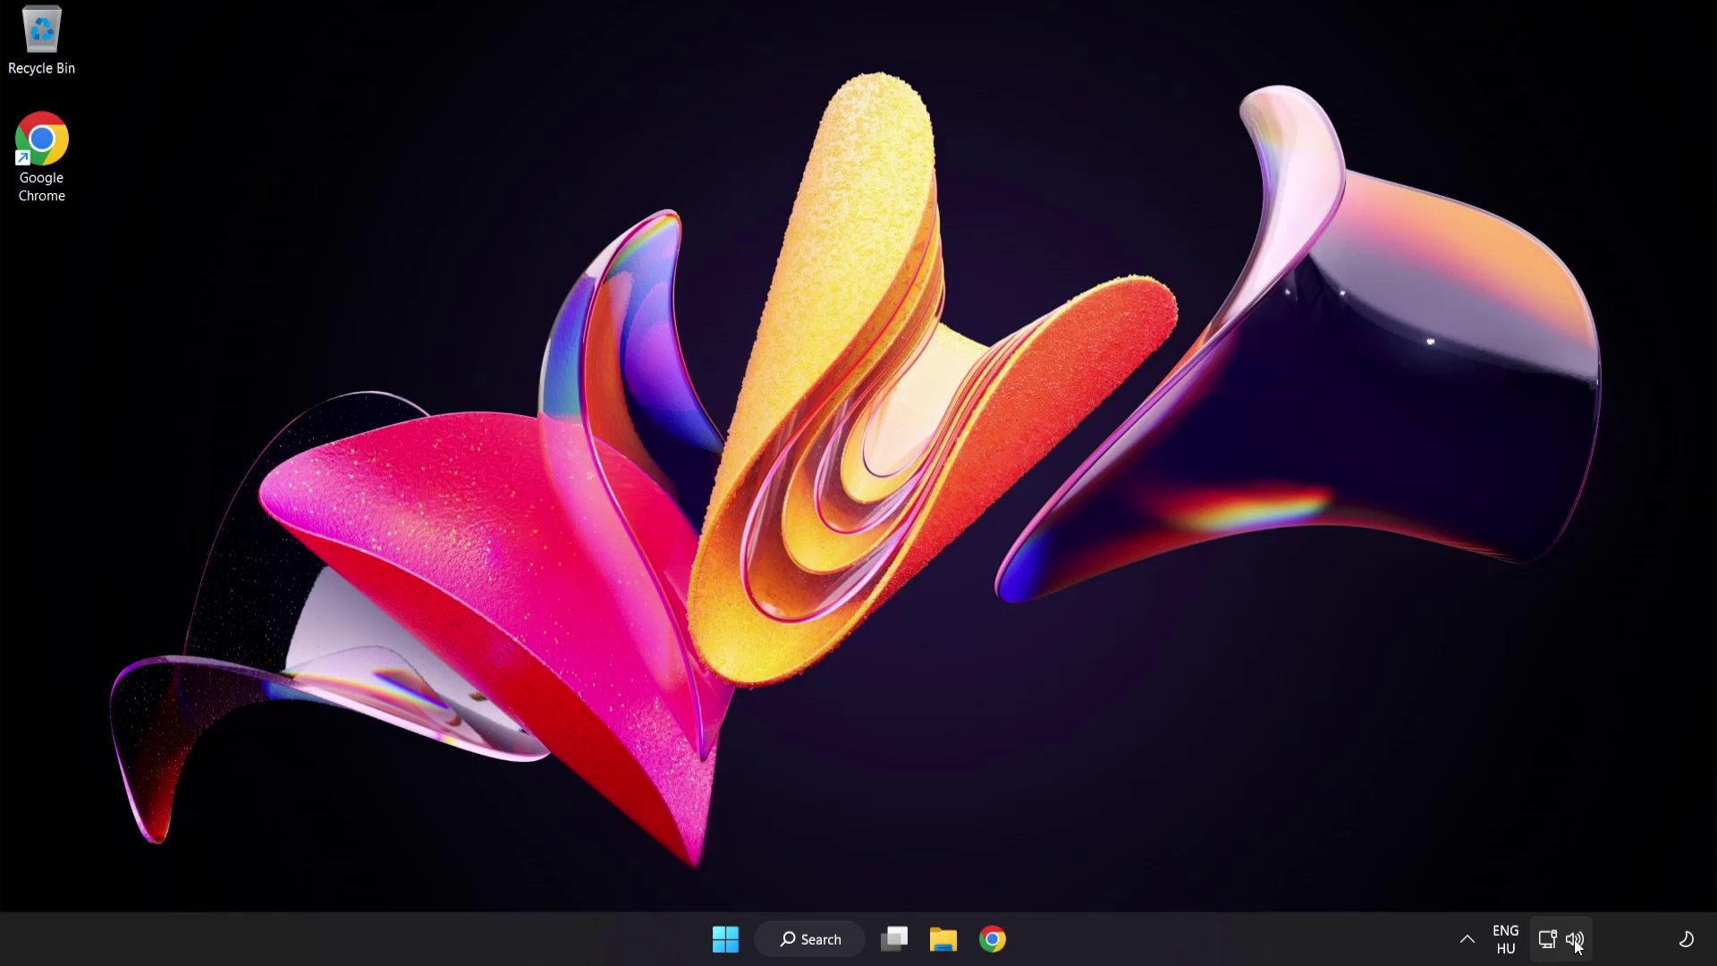
- Start 'Troubleshoot sound problems' from the volume tray icon's shortcut menu
right_click(1576, 940)
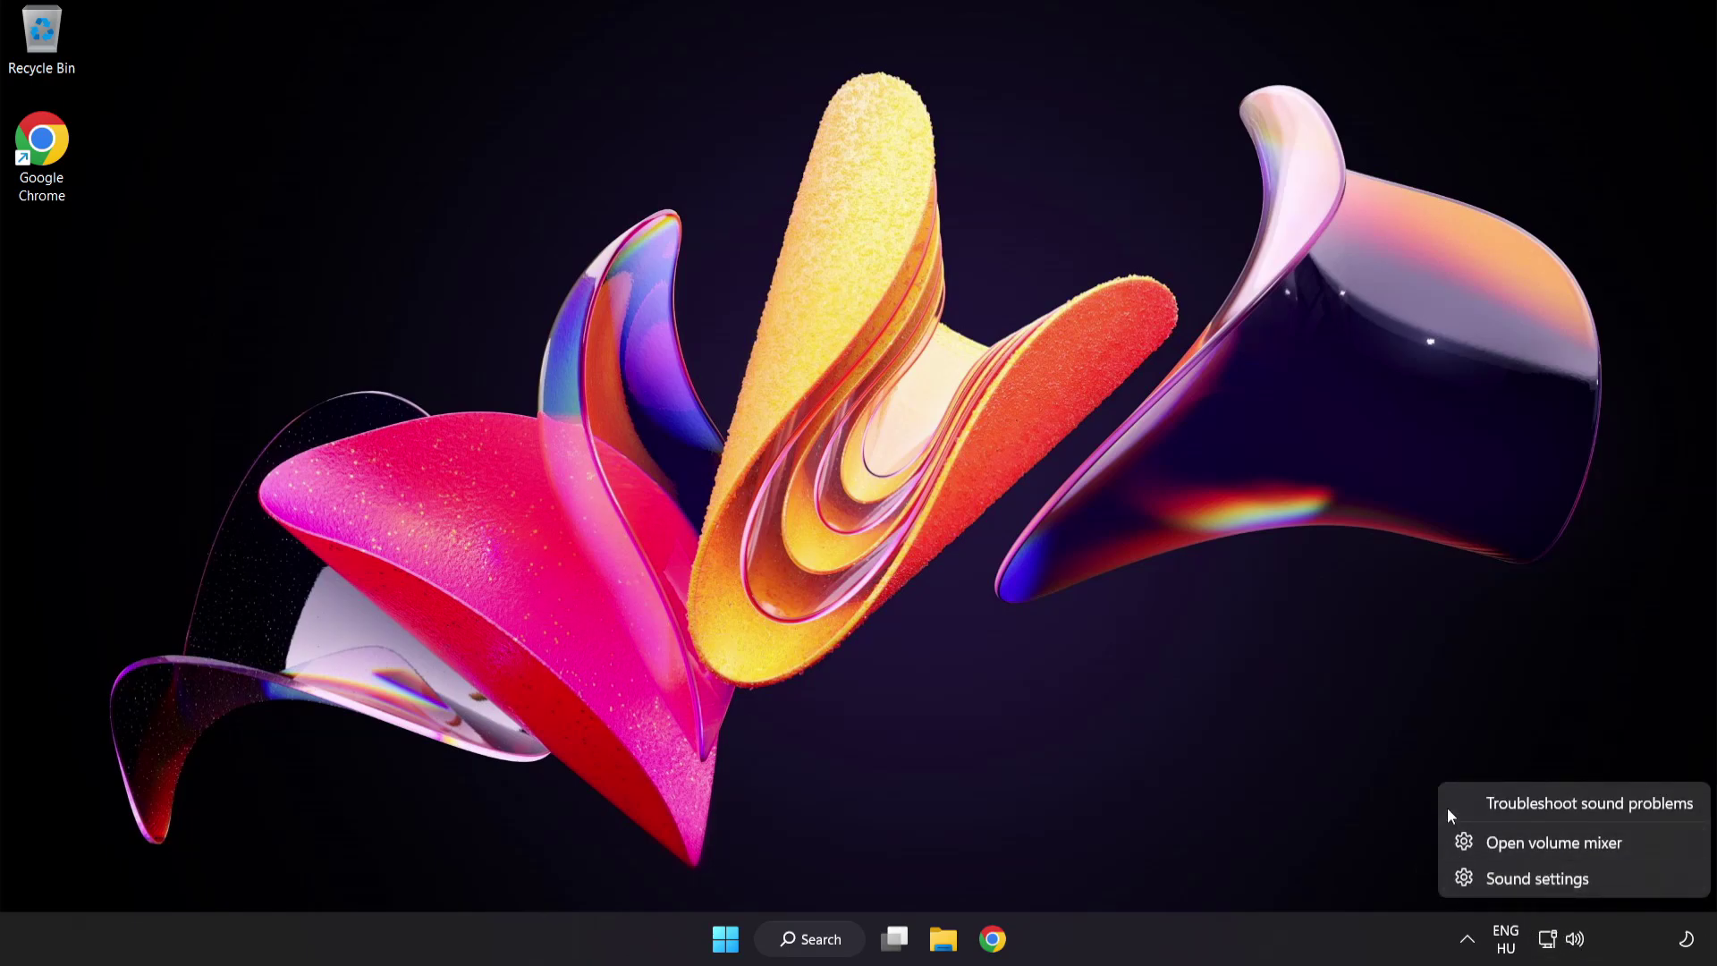
click(1595, 802)
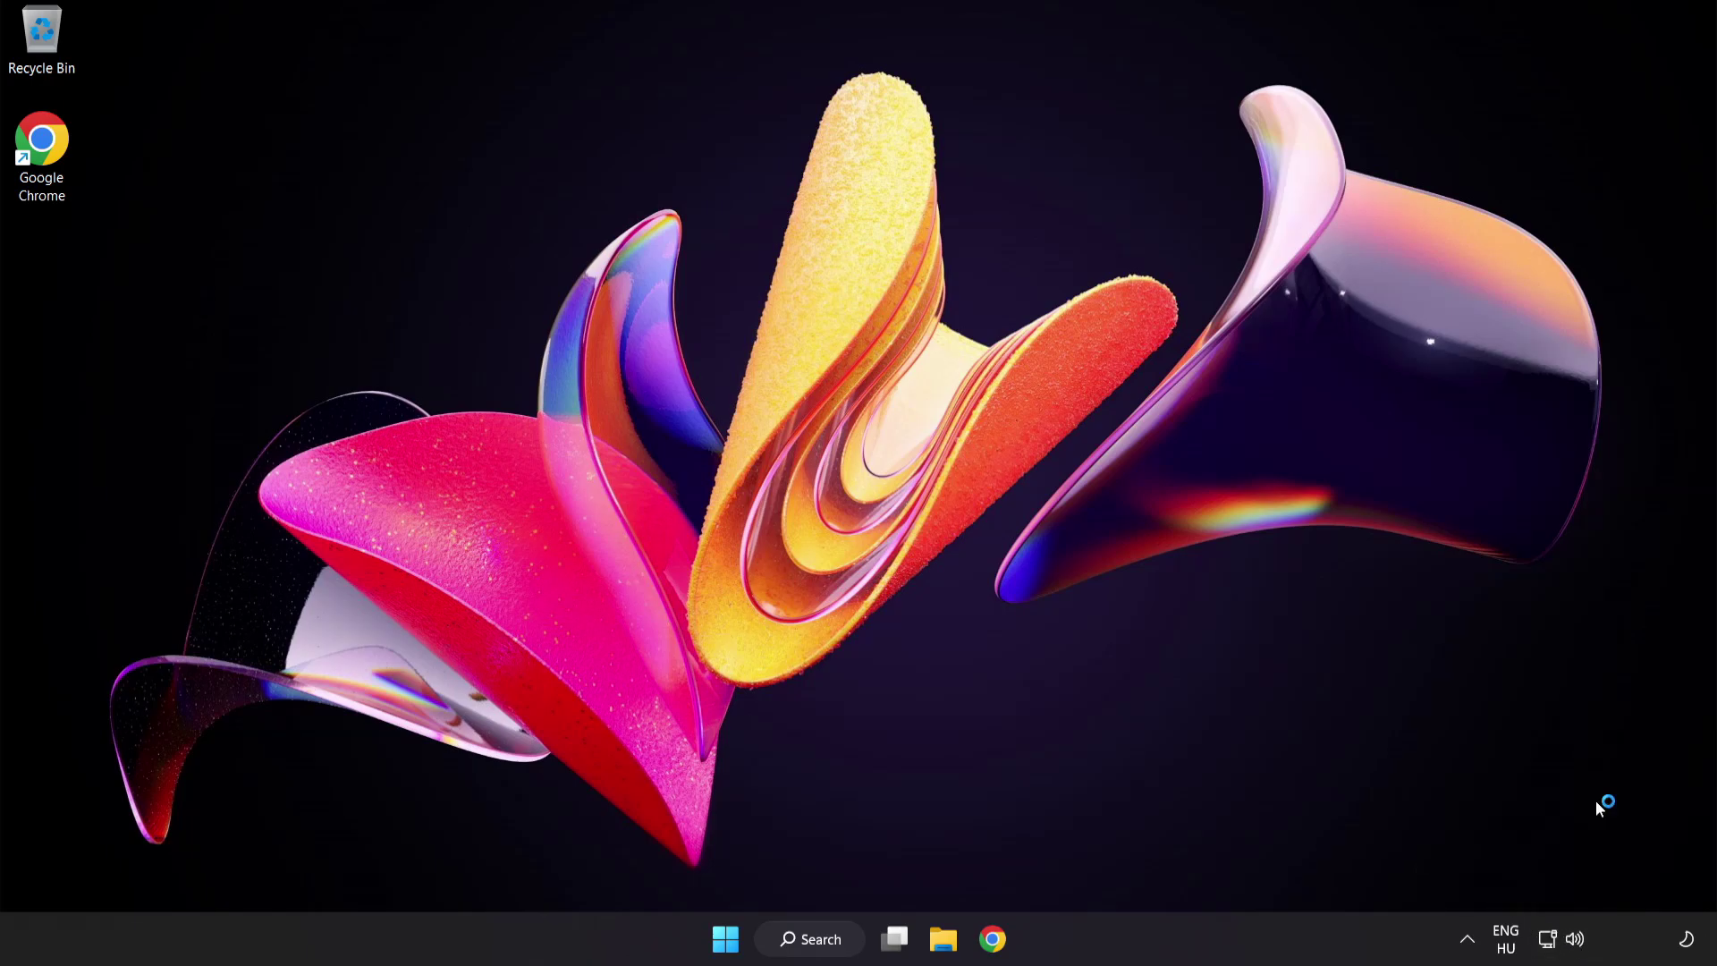